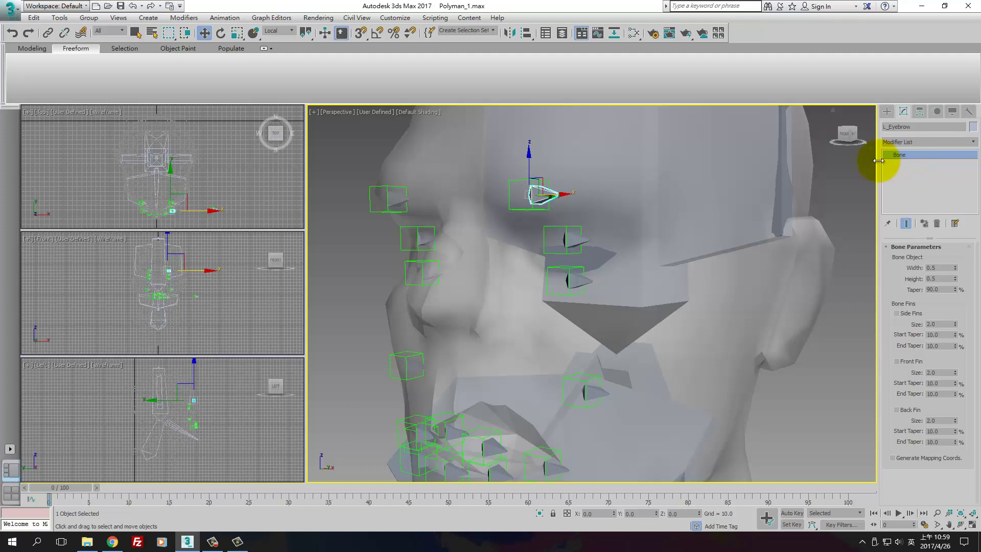
Rename the bone of the left lower eyelid as L_eyelid_dn, reusing the upper eyelid bone's name
click(575, 240)
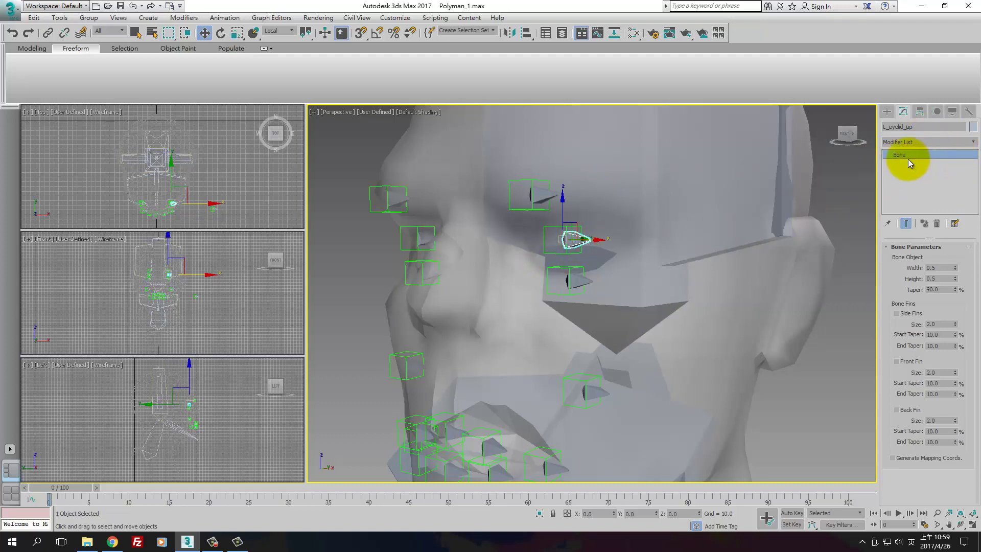
click(583, 284)
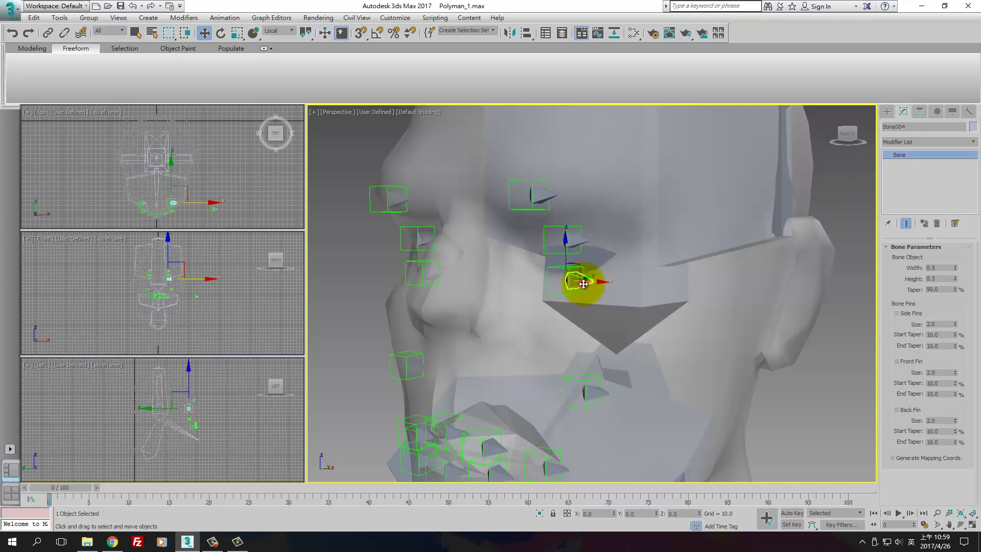
click(576, 238)
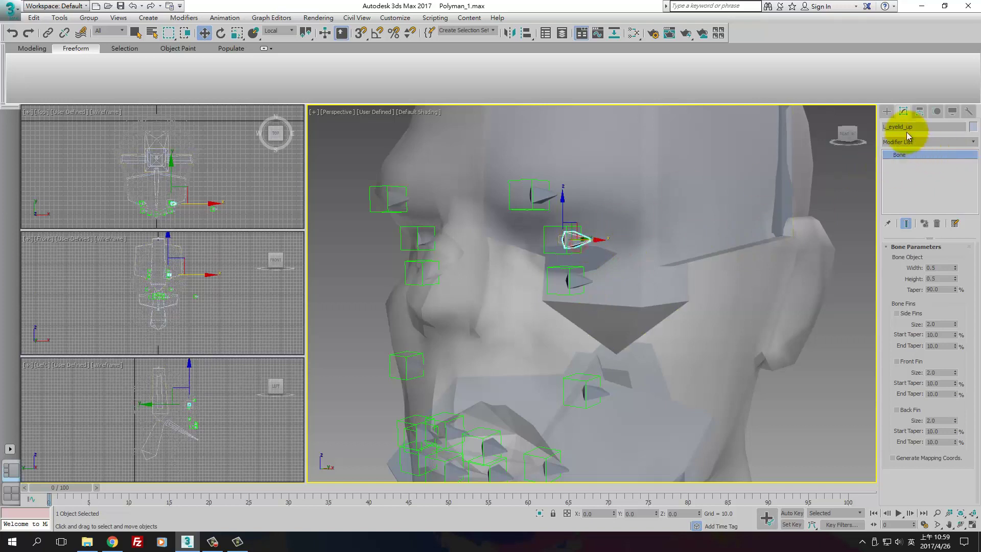
click(887, 128)
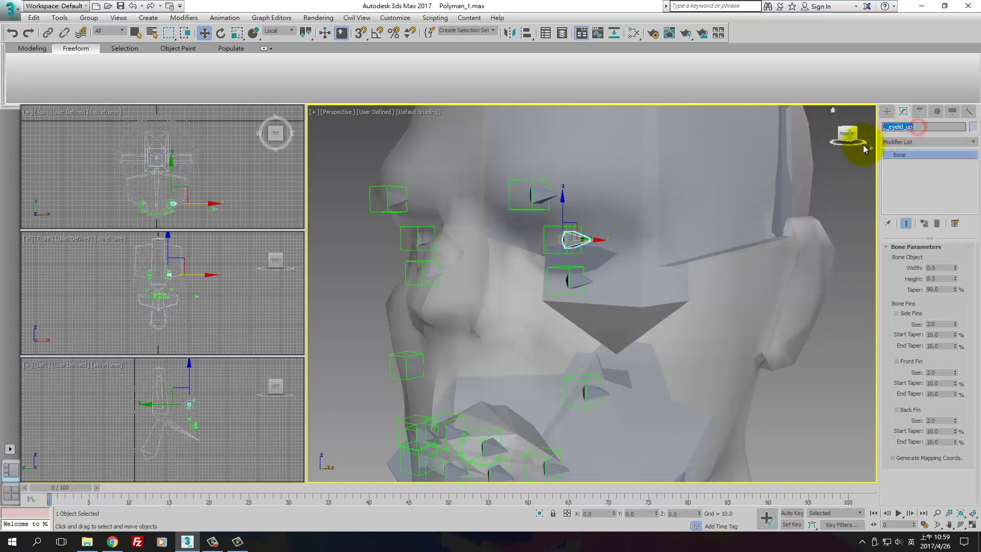
click(576, 280)
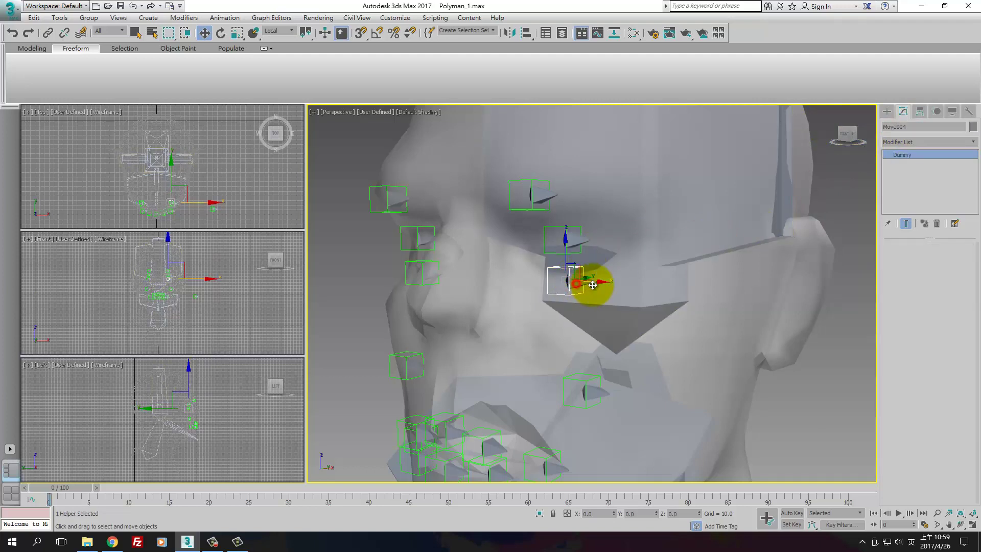
click(578, 281)
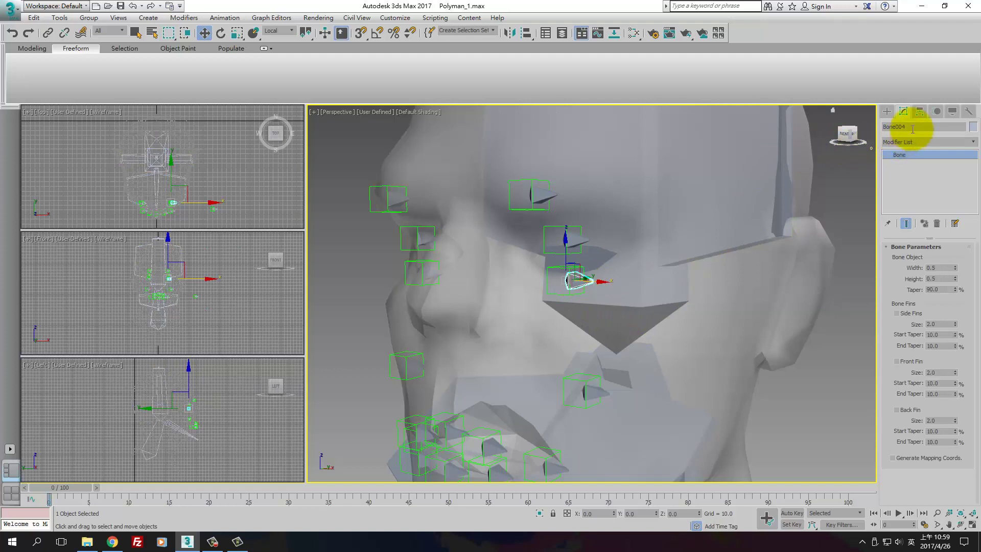
drag(912, 127, 846, 136)
text(L_eyelid_up)
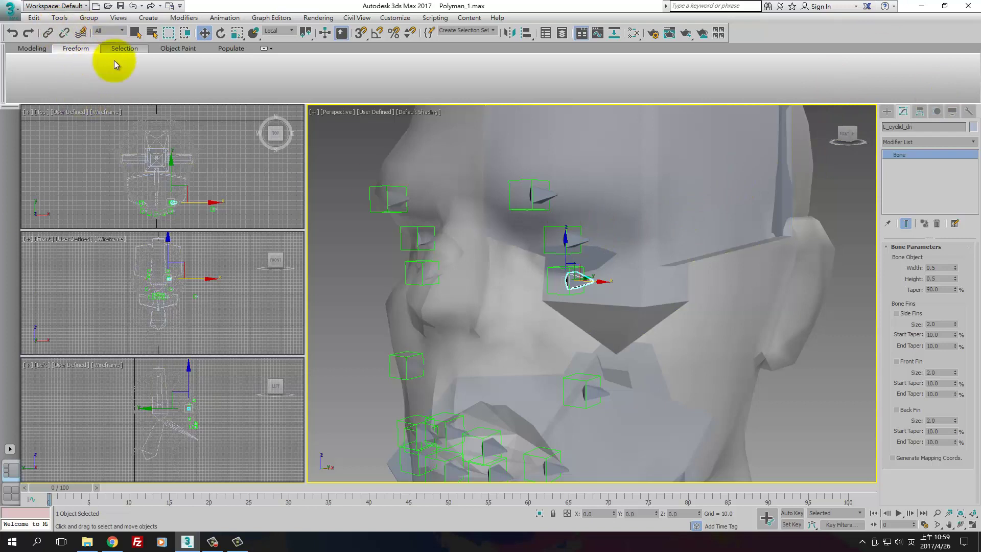
Rename the dummy around the left eyebrow bone as L_eyelid_up_V
click(522, 180)
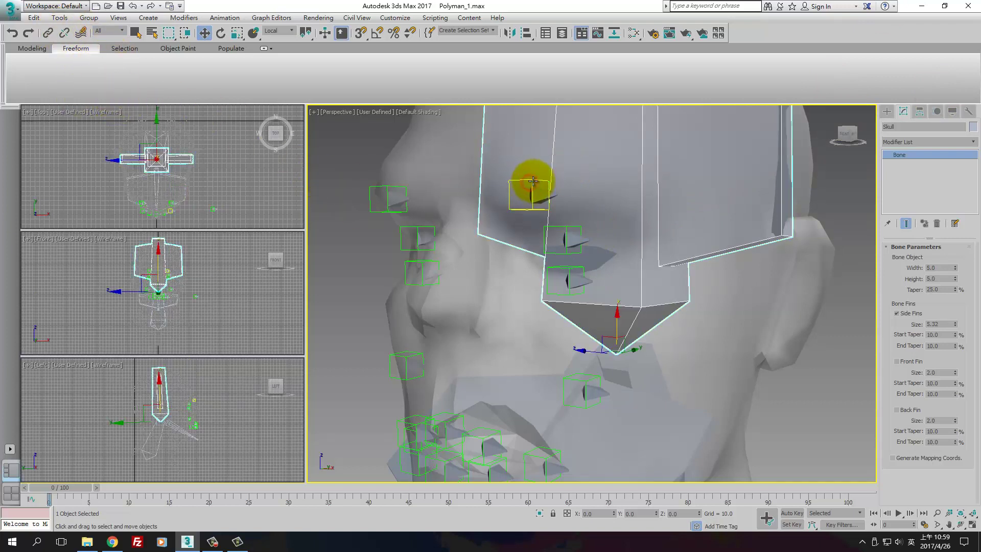
click(533, 180)
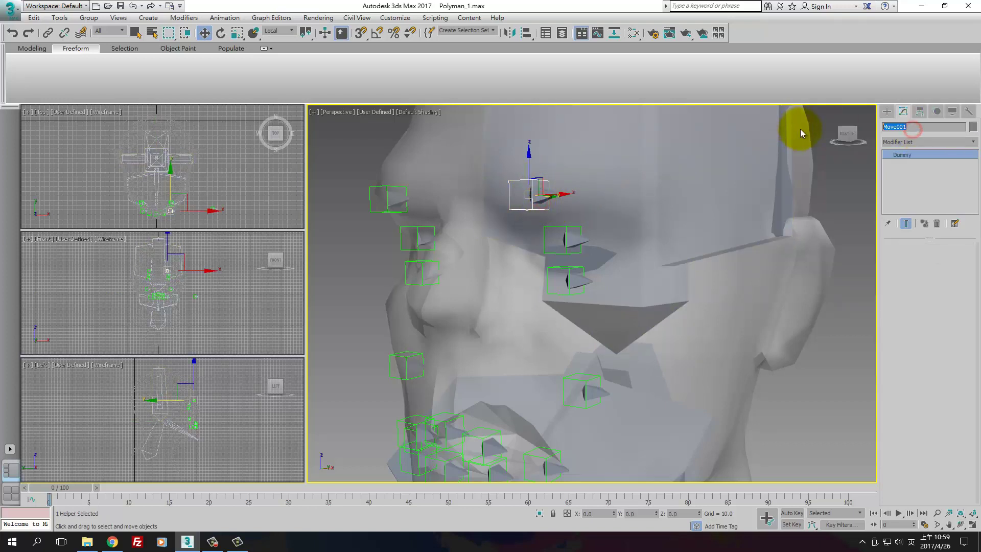
click(882, 128)
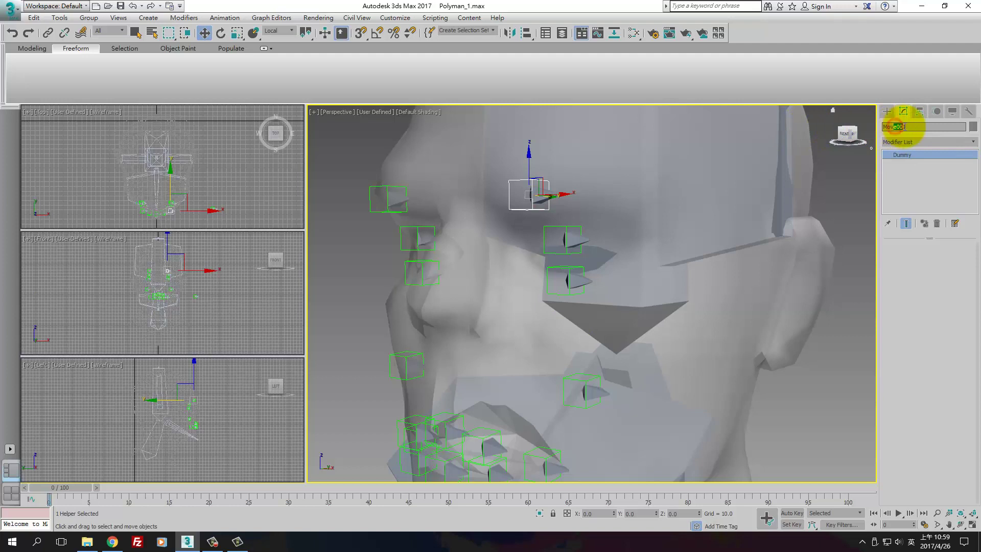
text(L_eyelid_up)
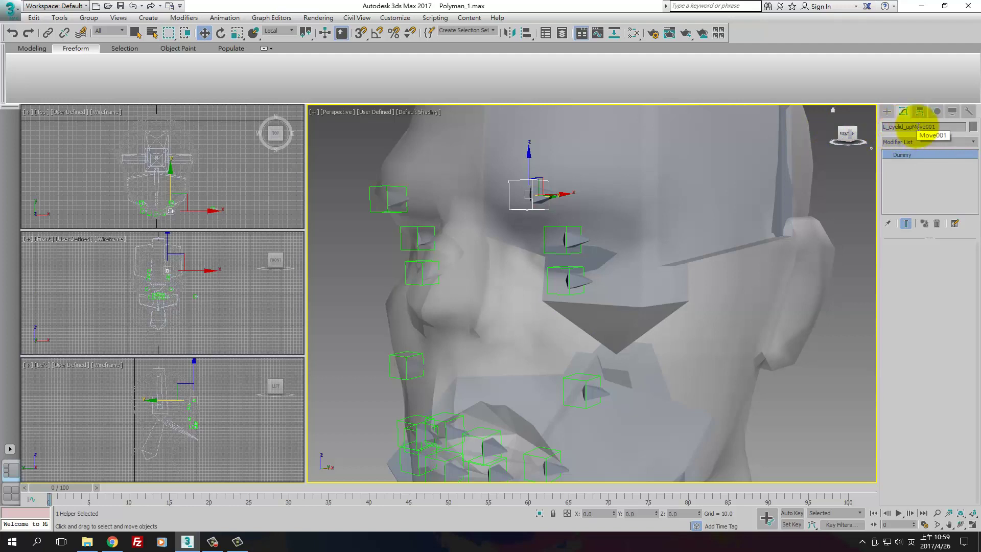
mouse_move(927, 127)
mouse_down()
mouse_move(943, 126)
mouse_move(934, 127)
mouse_up()
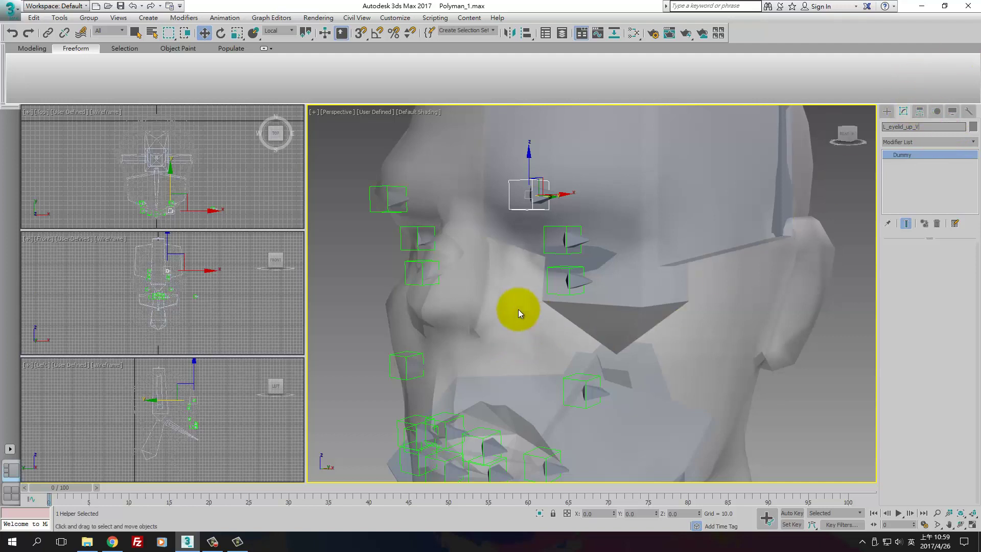
Copy the left upper eyelid bone's name and rename its surrounding dummy as L_eyelid_up_V
click(576, 238)
click(922, 127)
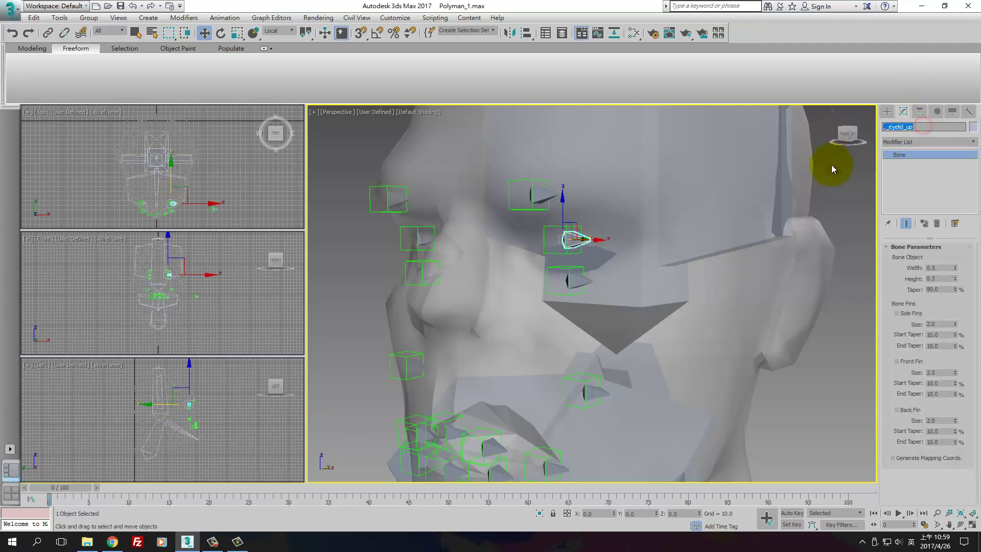
click(553, 227)
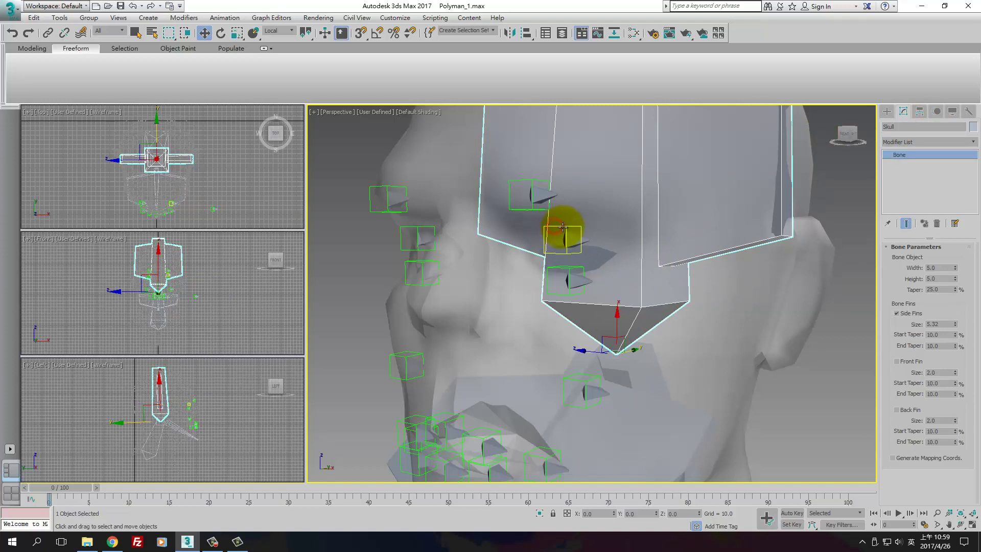
click(568, 227)
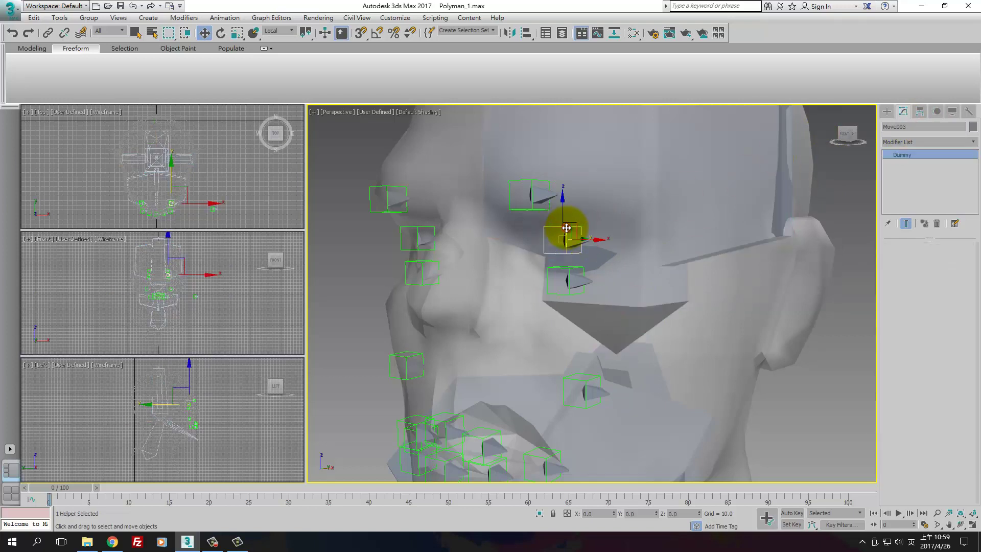
click(923, 127)
text(L_eyelid_up_V)
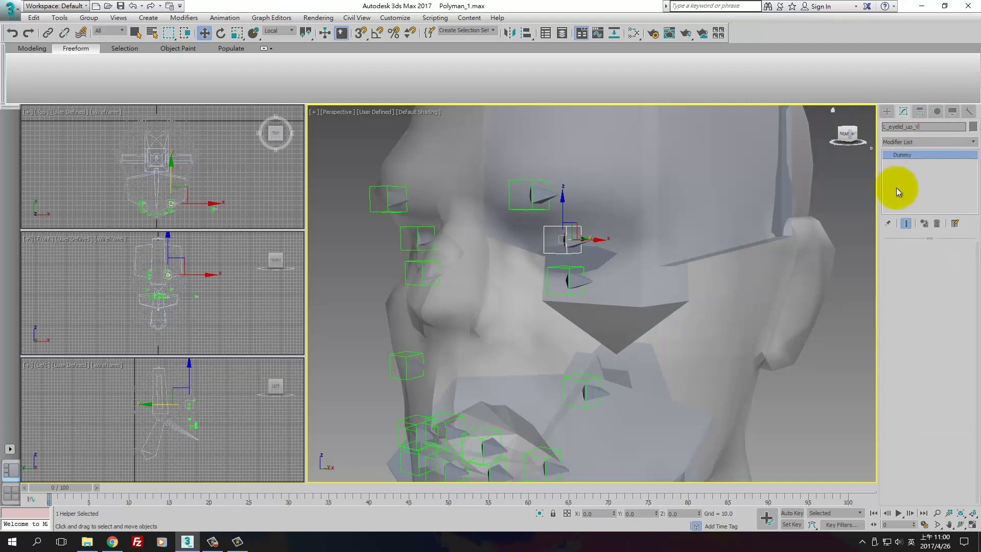
click(827, 421)
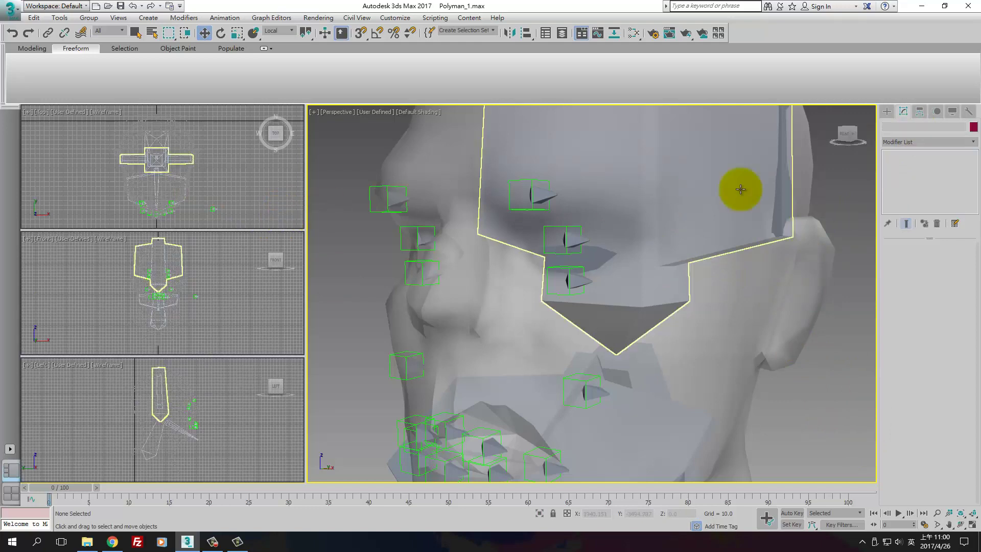
Examine the skull, jaw and neck bones from several angles around the head
middle_drag(741, 188, 757, 239)
scroll(736, 204, down, 5)
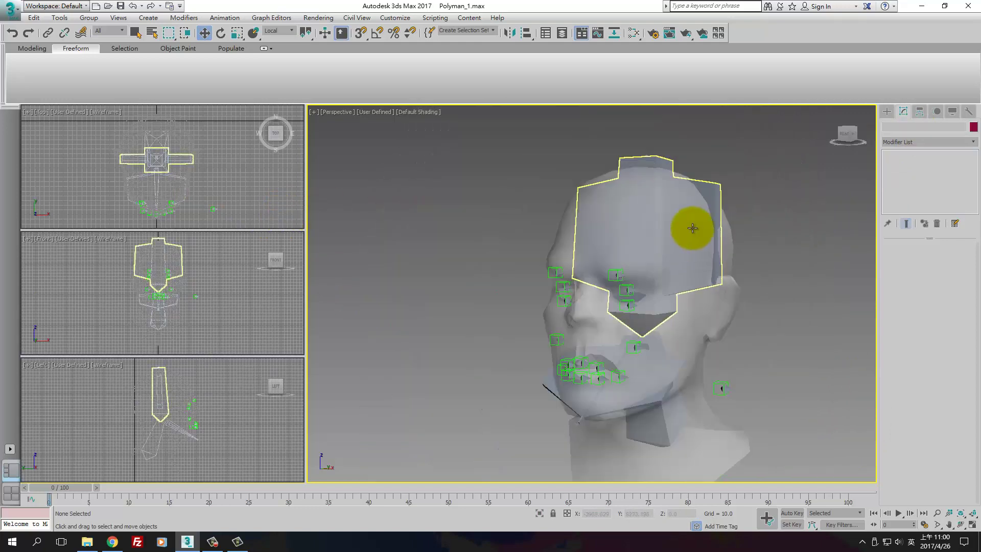
click(702, 196)
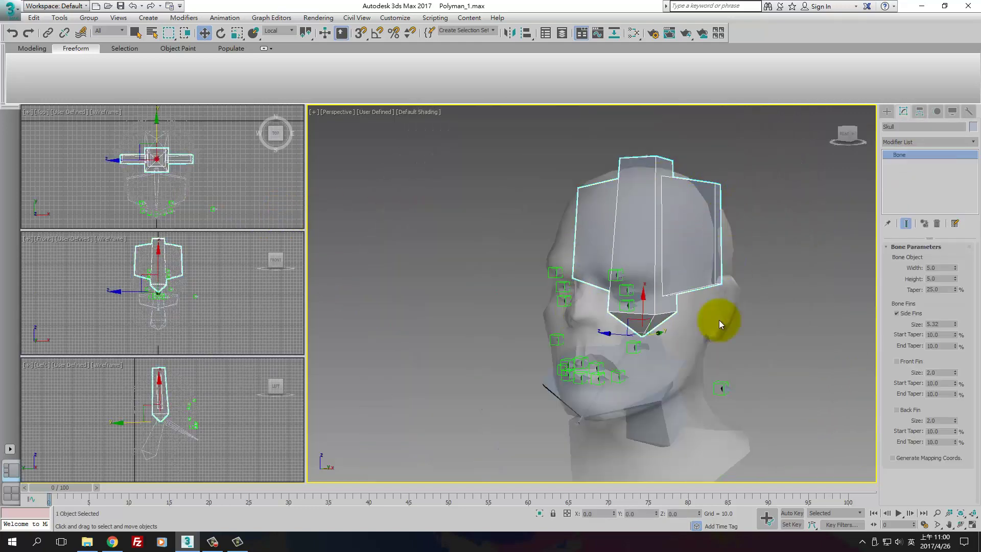
alt+middle_drag(716, 321, 686, 333)
click(606, 384)
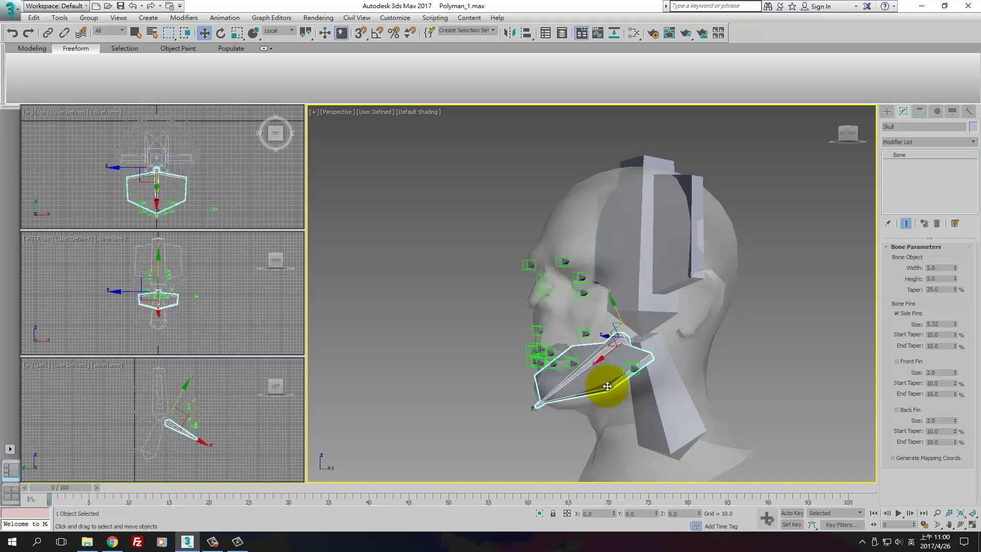
alt+middle_drag(786, 351, 721, 324)
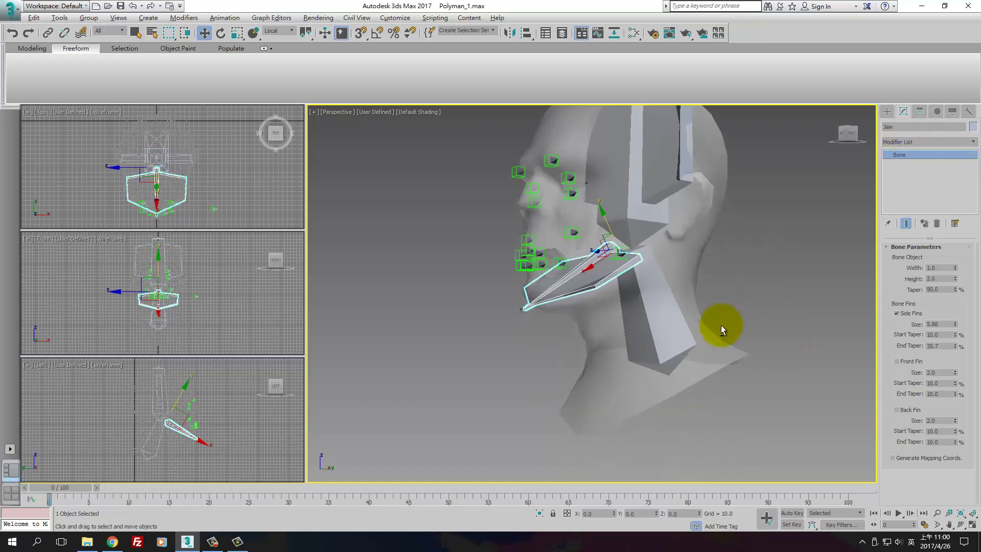
click(654, 322)
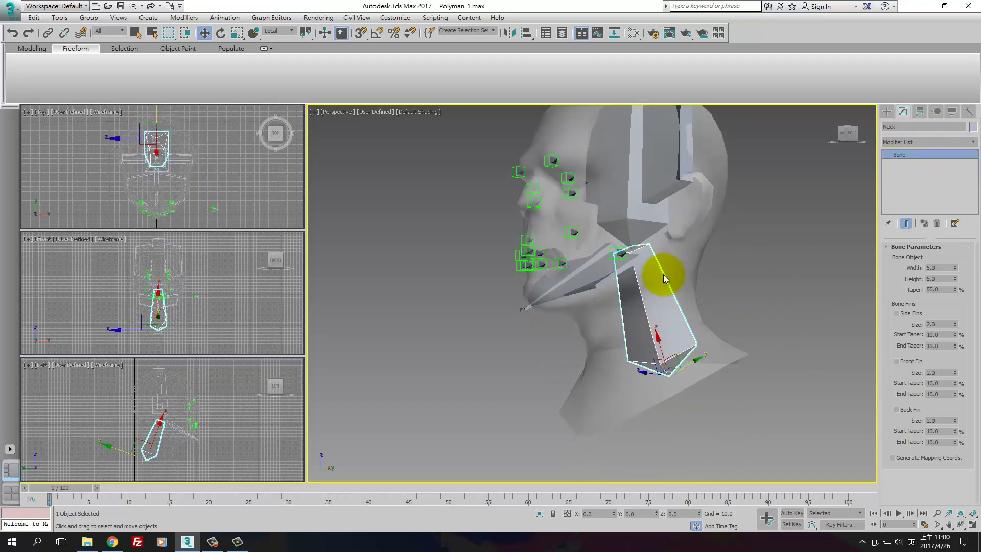
alt+middle_drag(661, 271, 648, 311)
scroll(663, 335, up, 3)
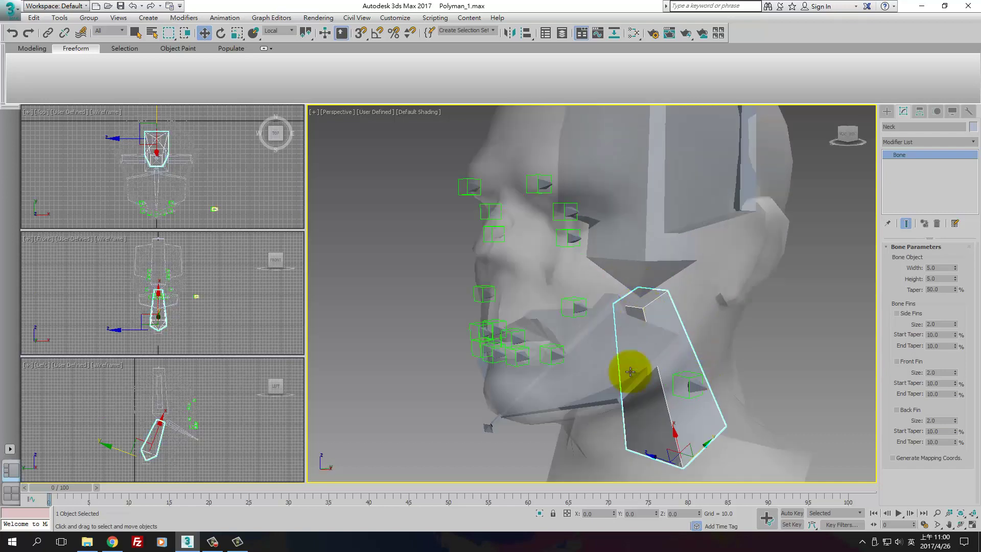
alt+middle_drag(631, 376, 576, 320)
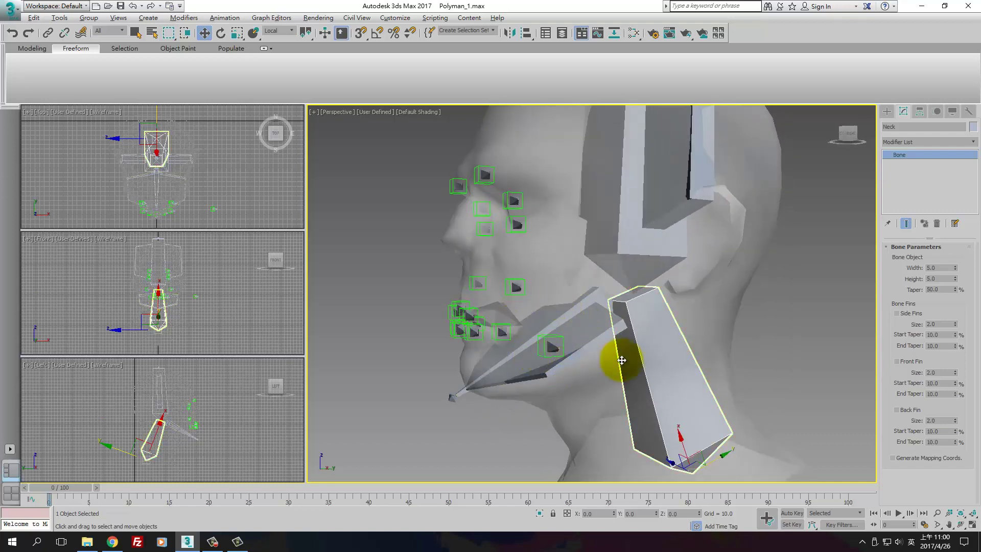
alt+middle_drag(620, 357, 685, 291)
click(835, 250)
Link the jaw bone to the skull bone as its parent
click(713, 325)
alt+middle_drag(723, 328, 711, 245)
click(48, 33)
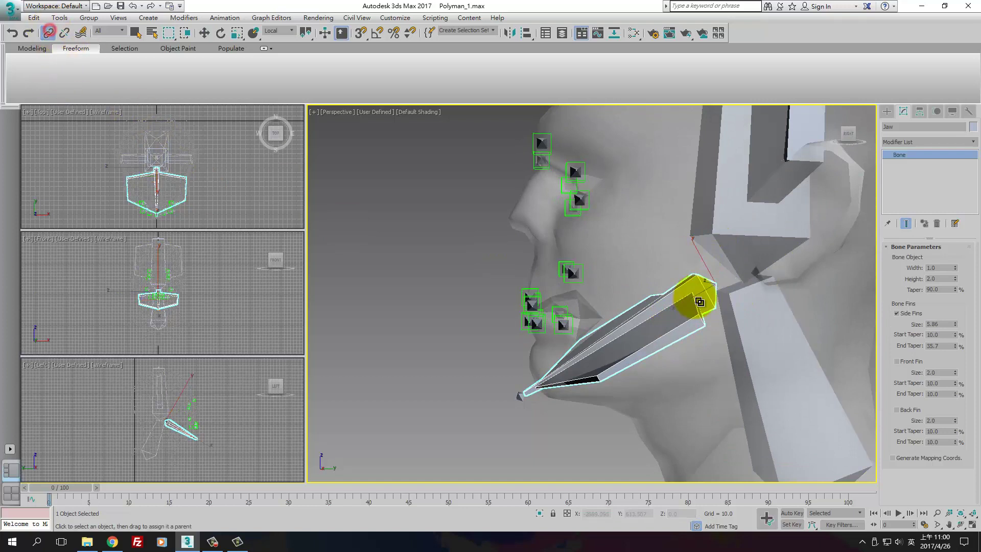
drag(685, 292, 758, 239)
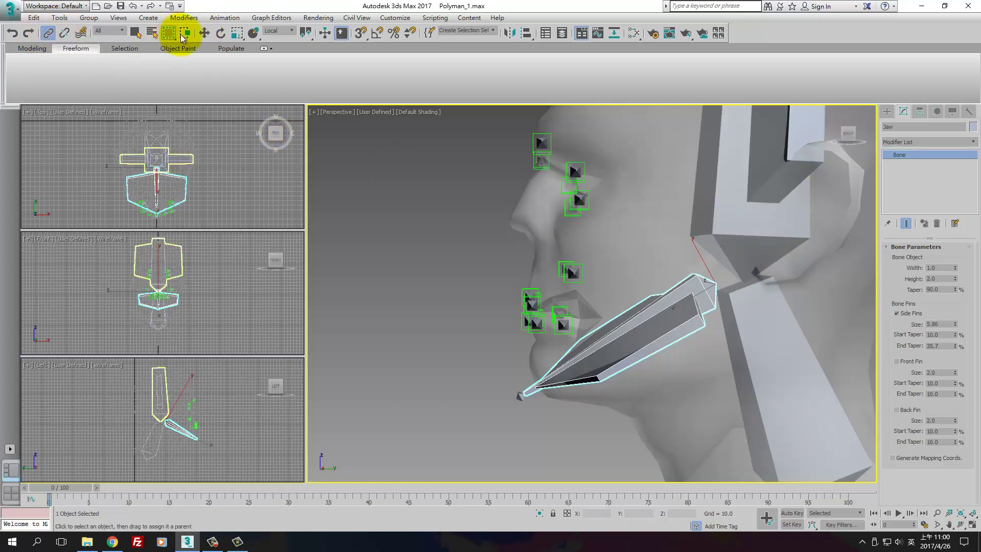
Switch to the Rotate tool and inspect the skull and jaw bones and their pivots
click(222, 35)
click(744, 225)
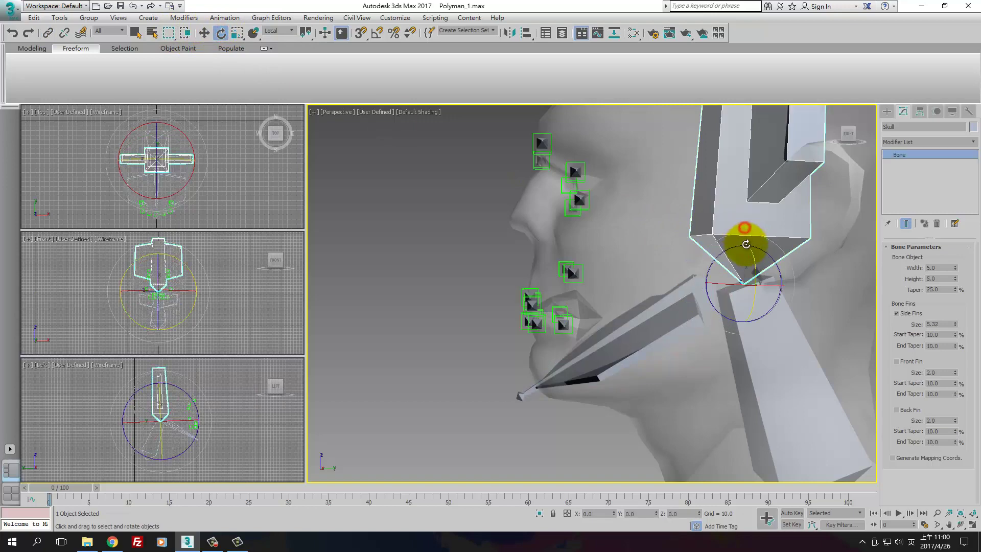
drag(744, 230, 720, 253)
alt+middle_drag(664, 264, 652, 291)
click(662, 317)
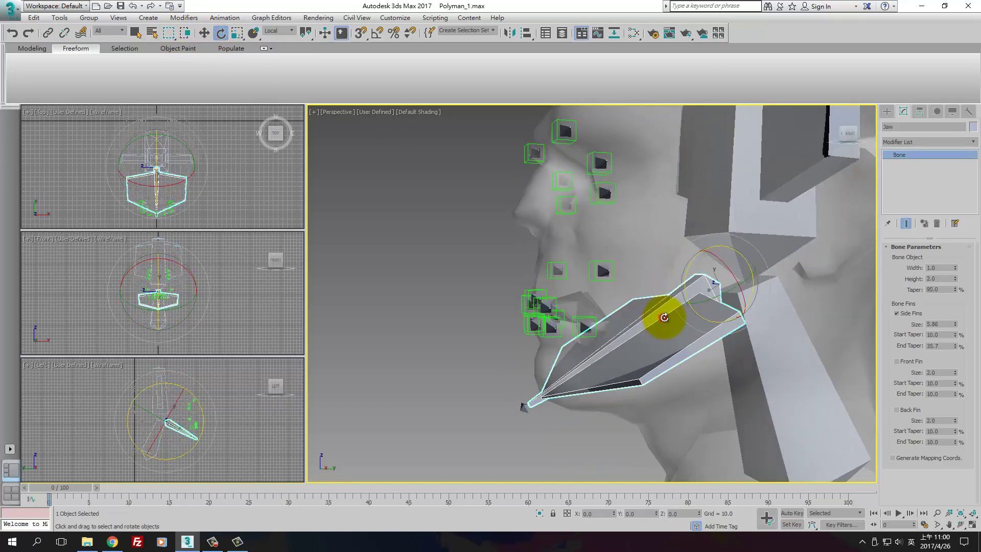
drag(685, 263, 712, 262)
alt+middle_drag(712, 262, 605, 234)
Link the eight eyebrow, eyelid and cheek dummies on both sides of the face to the skull bone
click(569, 178)
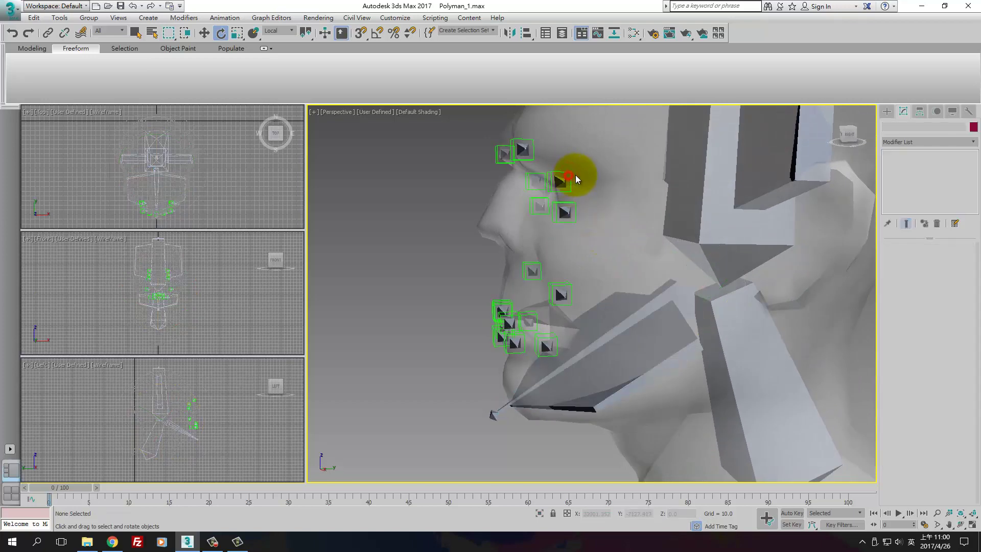
click(572, 176)
ctrl+click(573, 206)
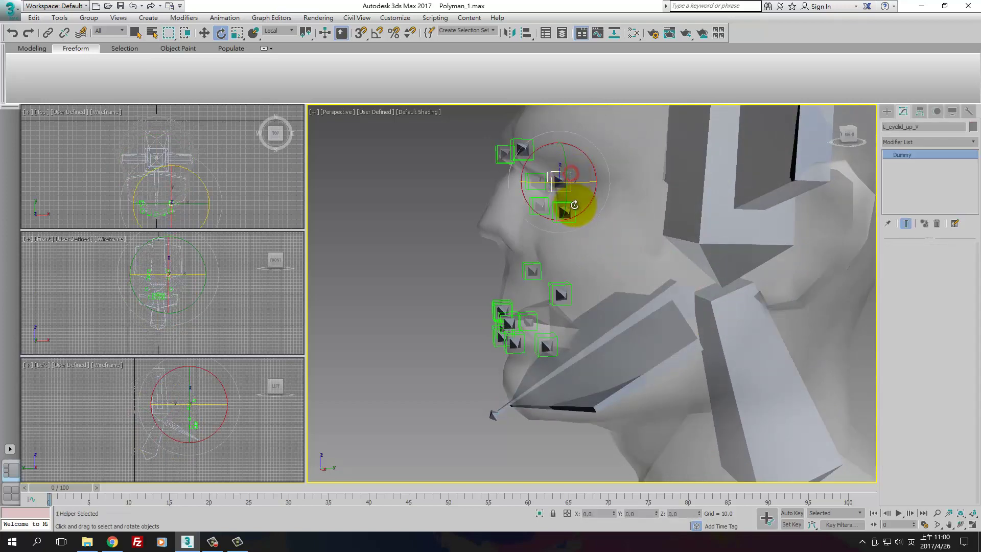
ctrl+click(570, 287)
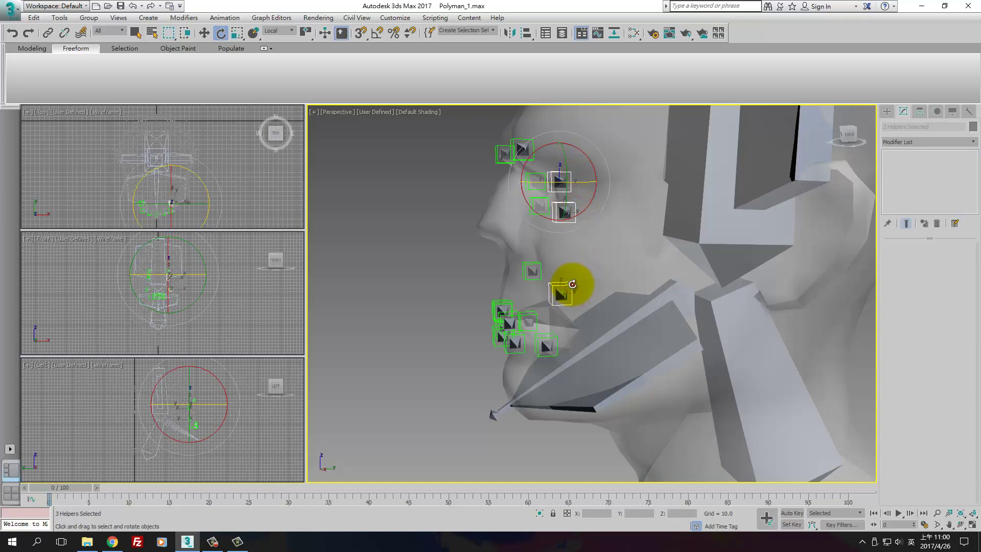
ctrl+click(539, 264)
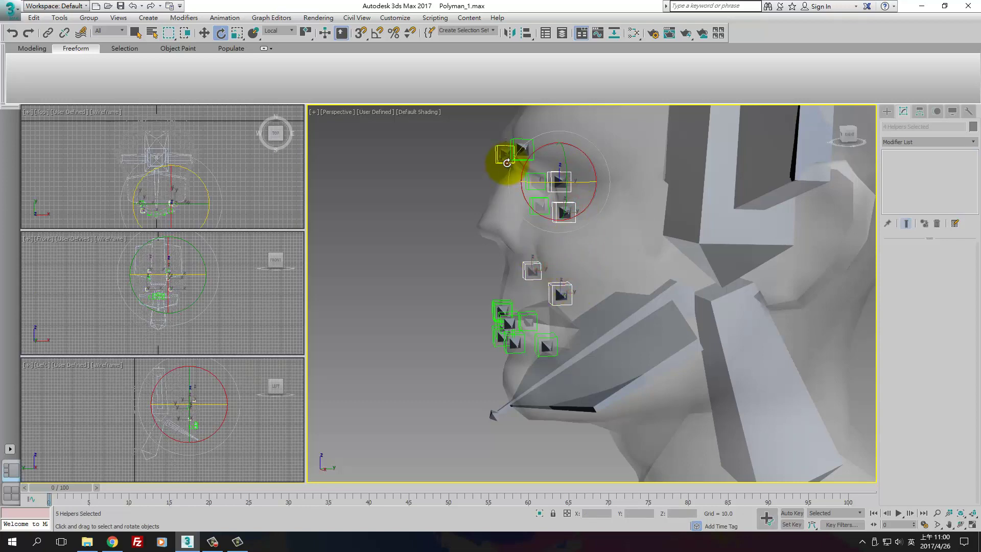
ctrl+click(506, 162)
ctrl+click(523, 152)
ctrl+click(533, 182)
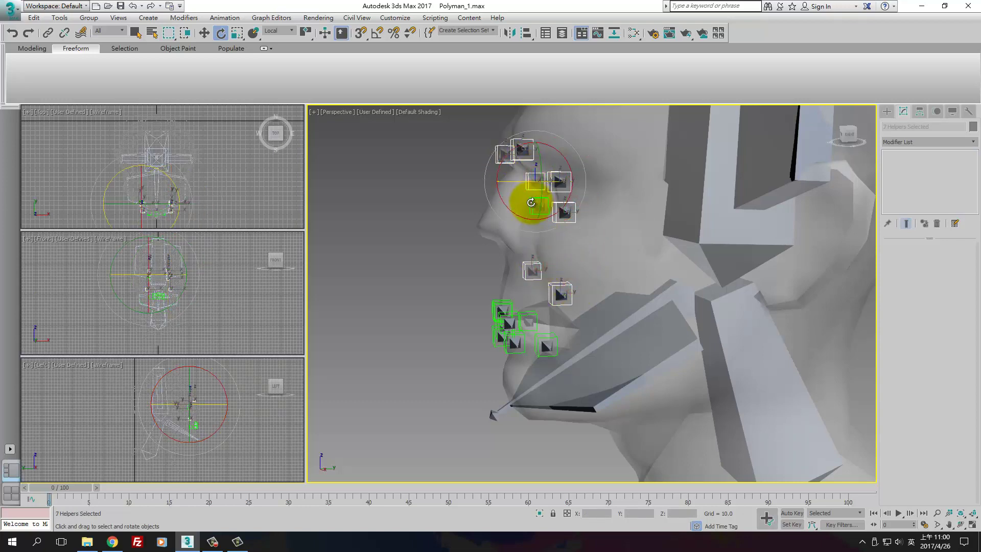
ctrl+click(530, 203)
alt+middle_drag(532, 264, 552, 254)
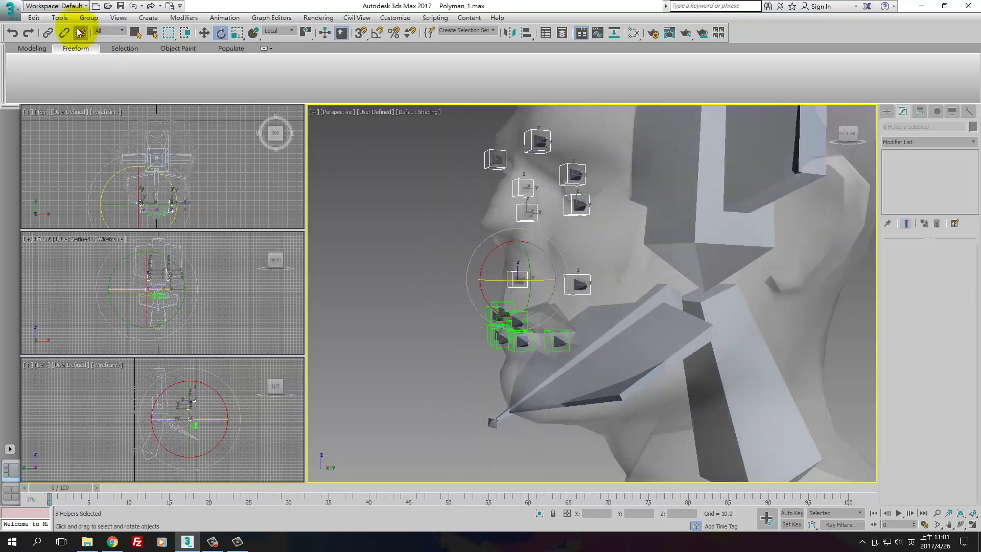
click(48, 33)
alt+middle_drag(504, 219, 577, 202)
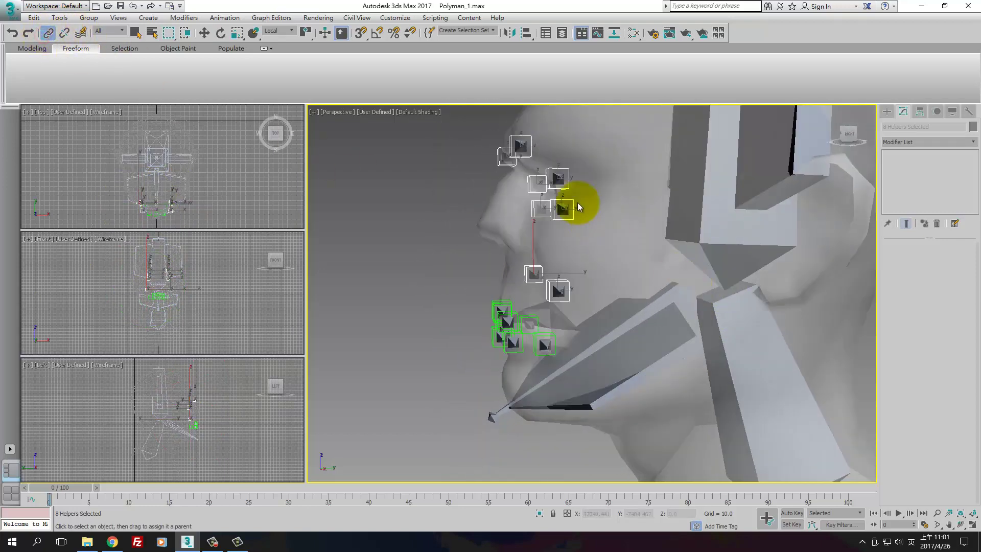
drag(575, 206, 712, 176)
Link the three upper lip dummies to the skull bone, leaving the mouth corner dummies out of the selection
alt+middle_drag(711, 176, 622, 288)
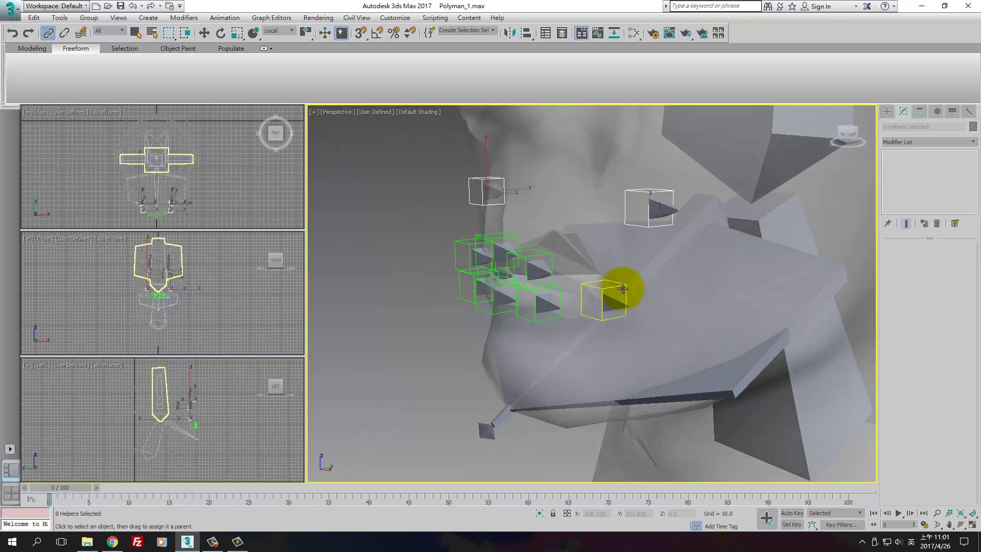
click(620, 286)
ctrl+click(551, 257)
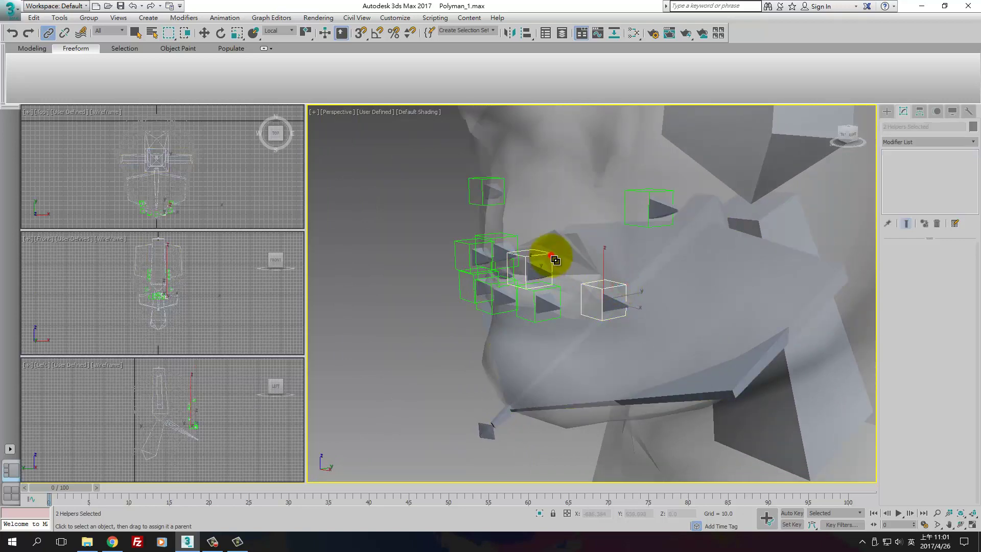
alt+middle_drag(553, 258, 500, 255)
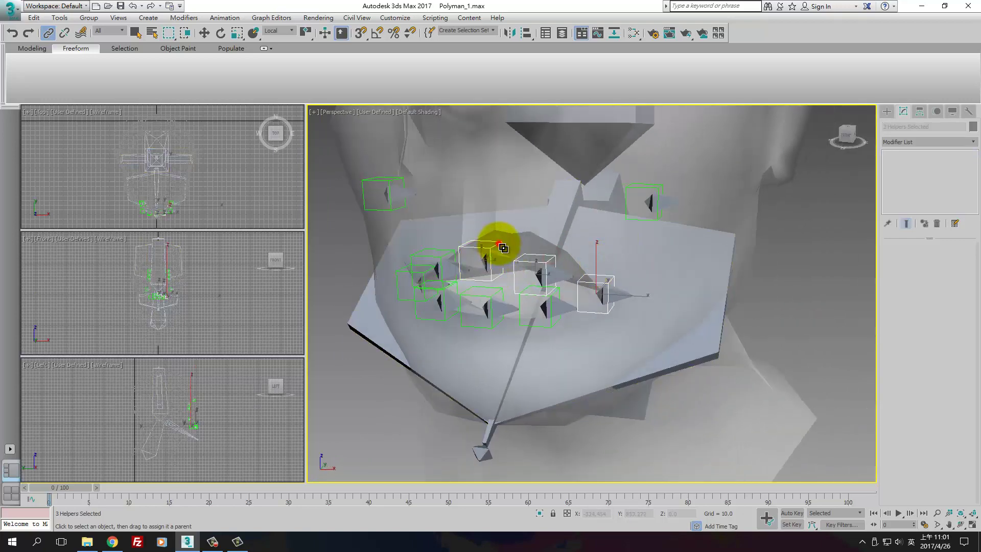
ctrl+click(436, 249)
key(ctrl+z)
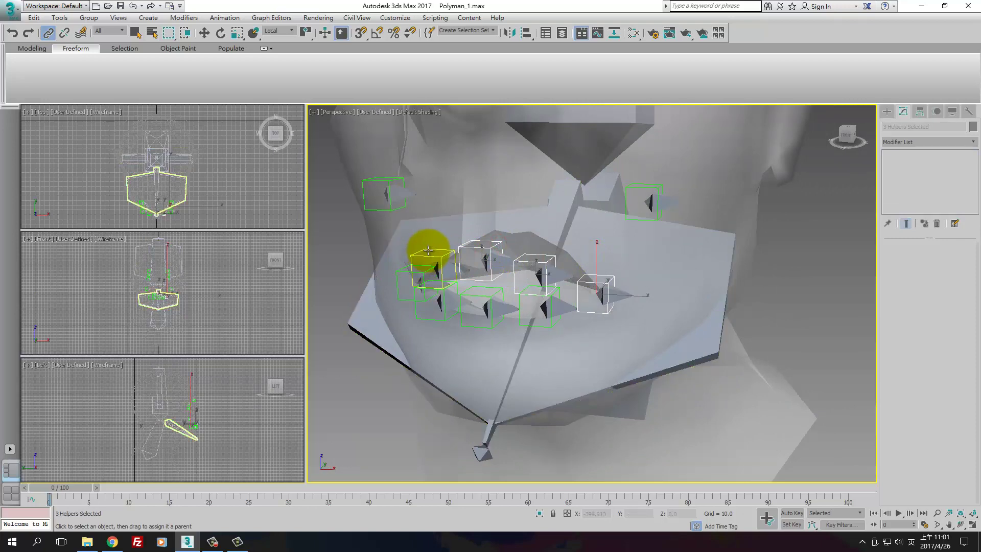
ctrl+click(430, 252)
ctrl+click(429, 249)
ctrl+click(429, 256)
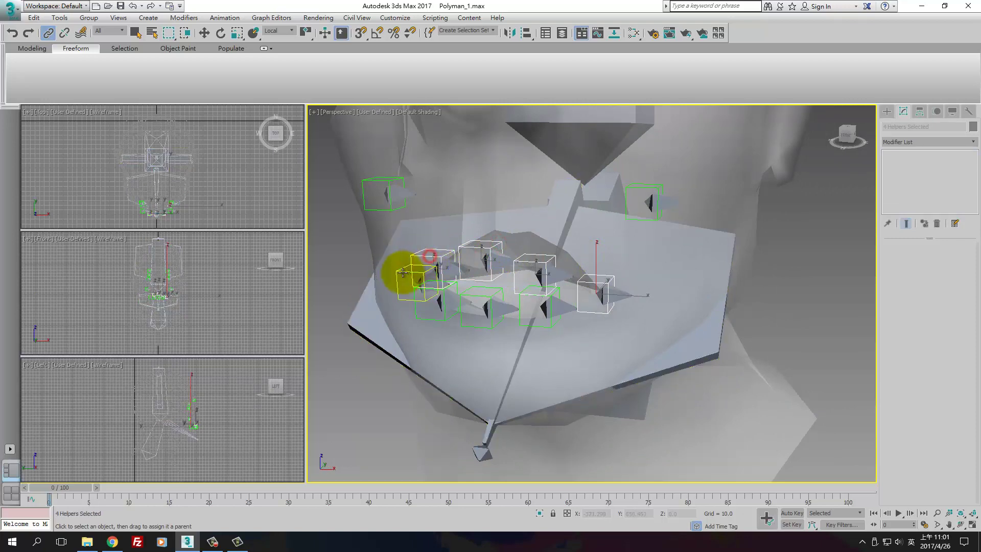
alt+middle_drag(438, 274, 602, 275)
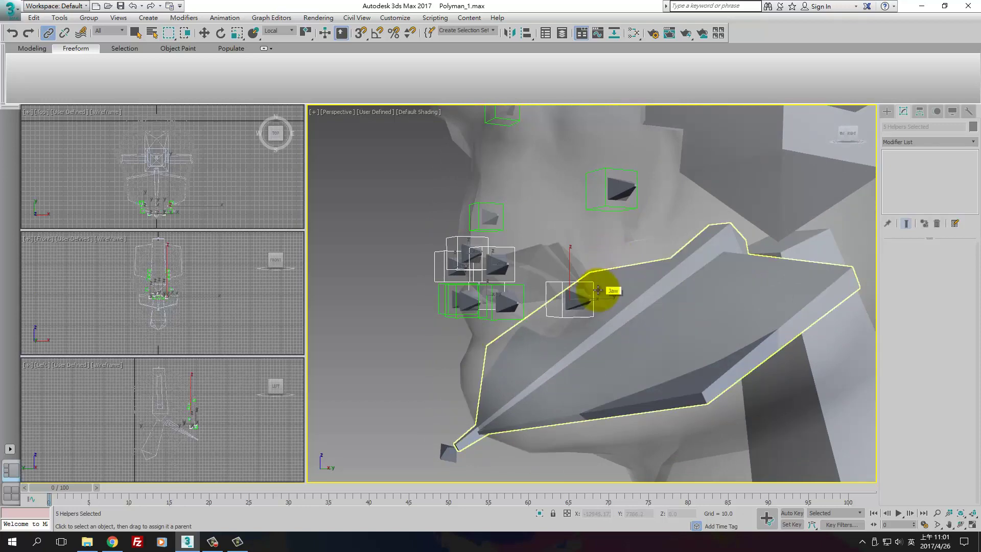
alt+middle_drag(657, 220, 565, 292)
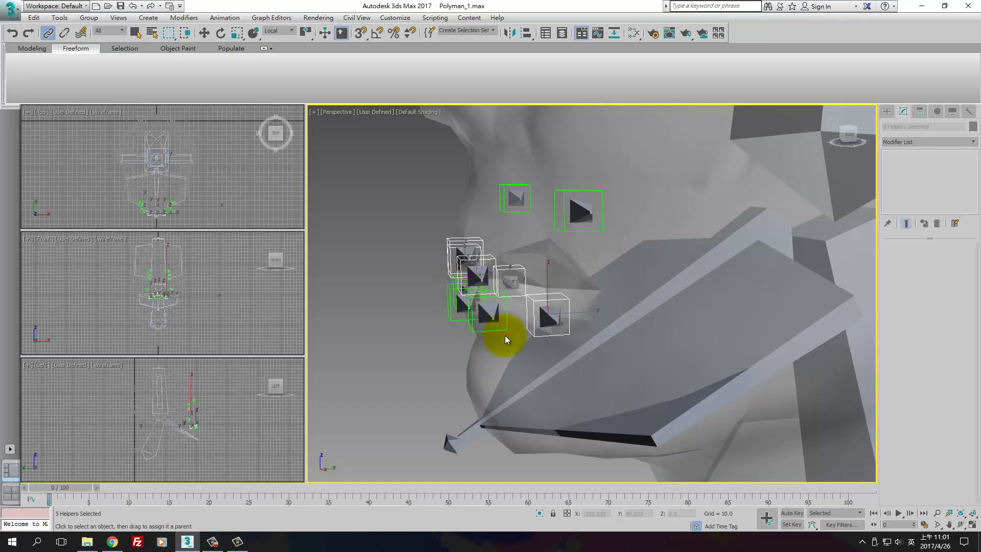
alt+middle_drag(504, 335, 564, 308)
alt+click(591, 290)
alt+click(384, 286)
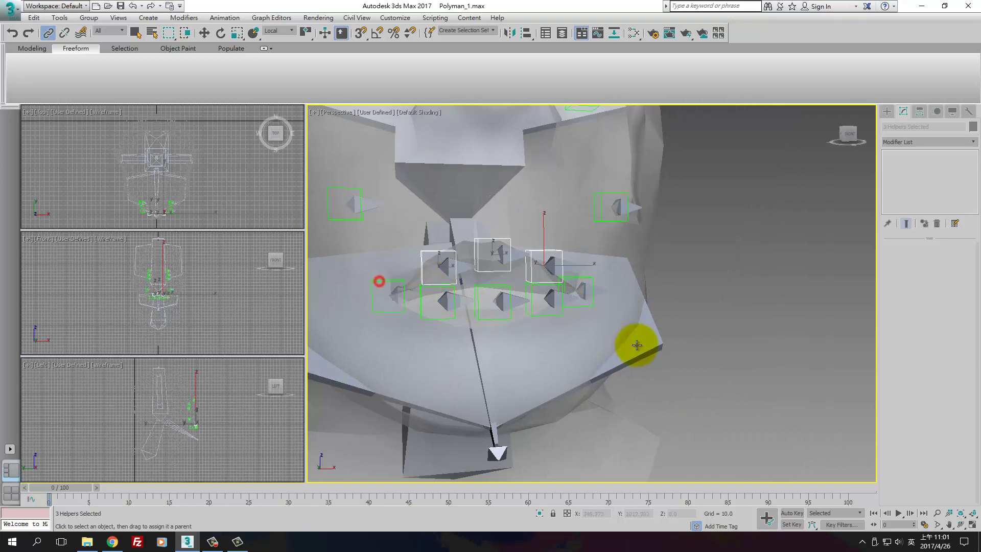
alt+middle_drag(635, 344, 546, 258)
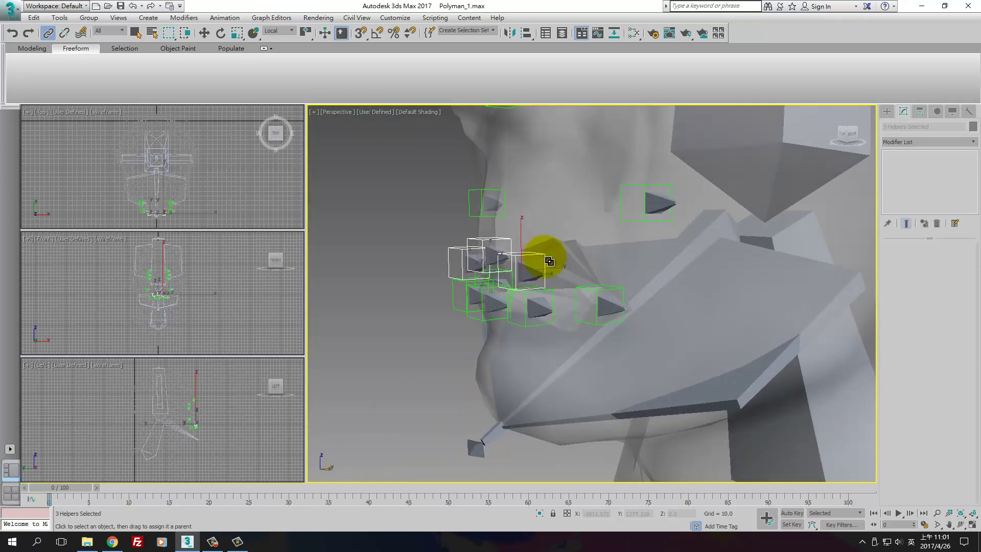
drag(542, 257, 526, 327)
Link the three lower lip dummies to the jaw bone as their parent
click(528, 327)
ctrl+click(484, 320)
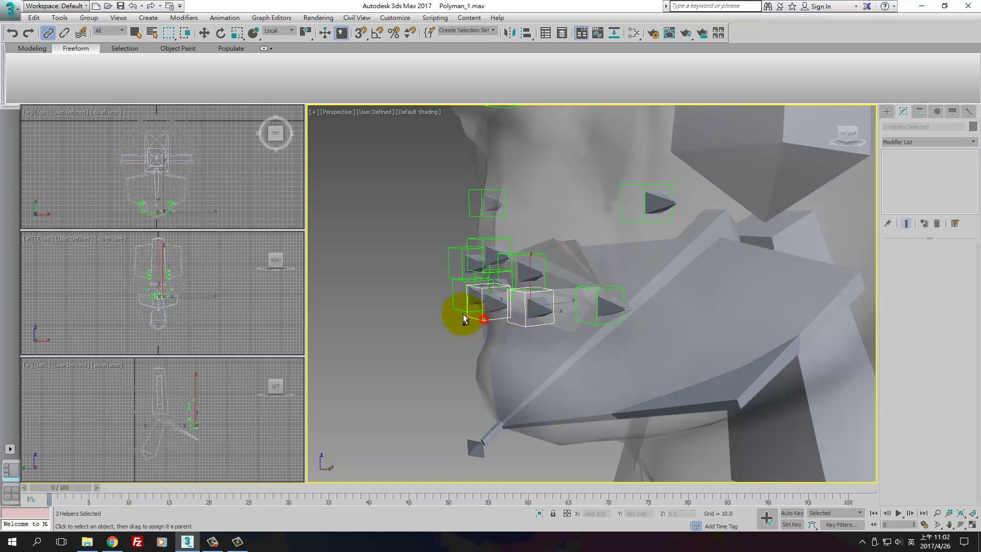
drag(460, 308, 496, 433)
alt+middle_drag(527, 383, 583, 384)
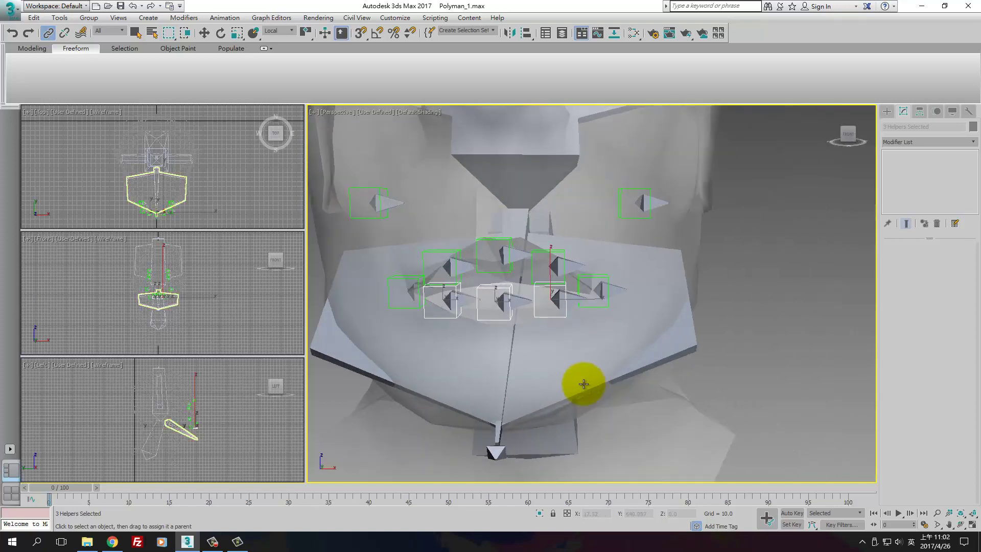
Link the two mouth corner dummies to the jaw bone
drag(407, 305, 573, 300)
alt+middle_drag(574, 300, 642, 327)
ctrl+click(599, 337)
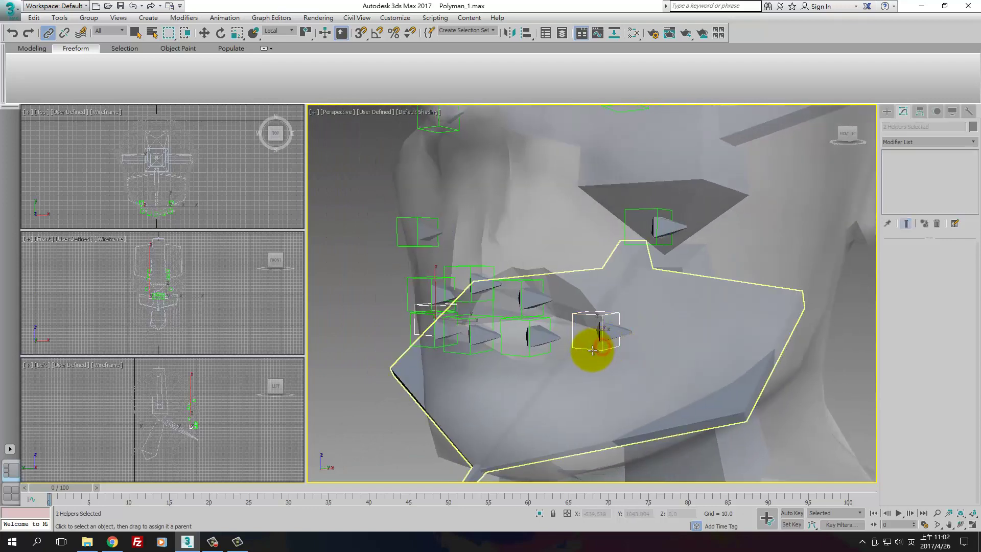
mouse_move(591, 346)
alt+middle_down()
mouse_move(677, 348)
mouse_move(587, 346)
alt+middle_up()
drag(589, 350, 576, 389)
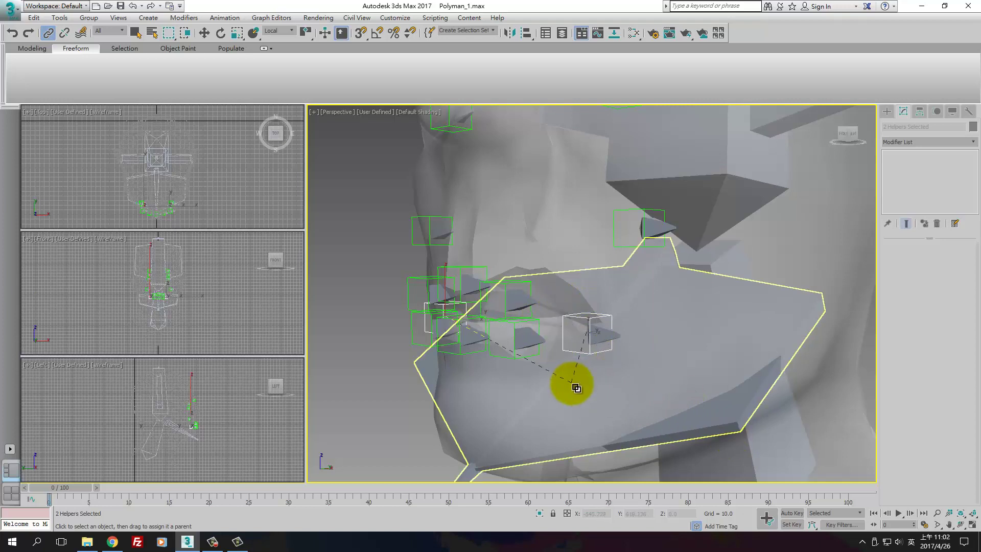
drag(570, 376, 566, 376)
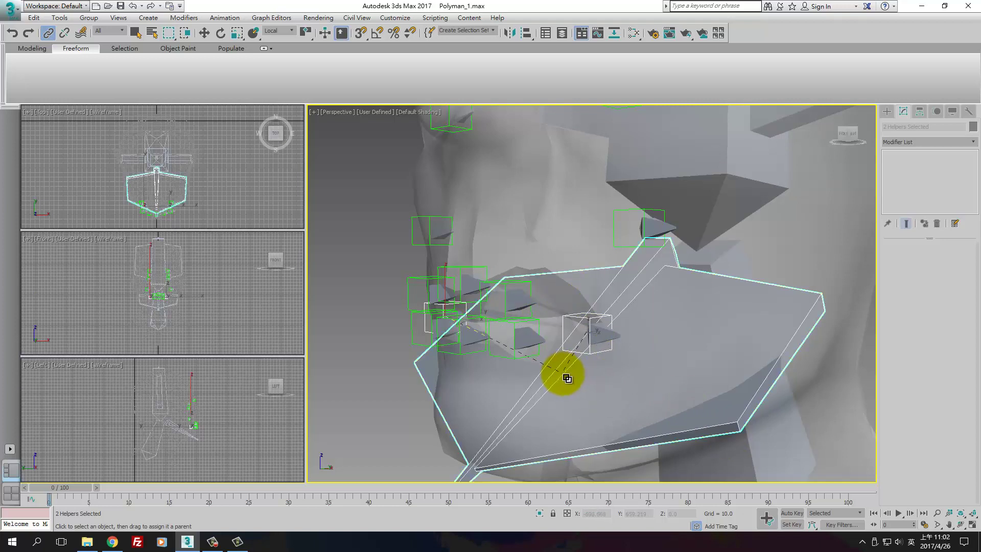
Relink the two mouth corner dummies and the three lower lip dummies to the skull bone
click(597, 322)
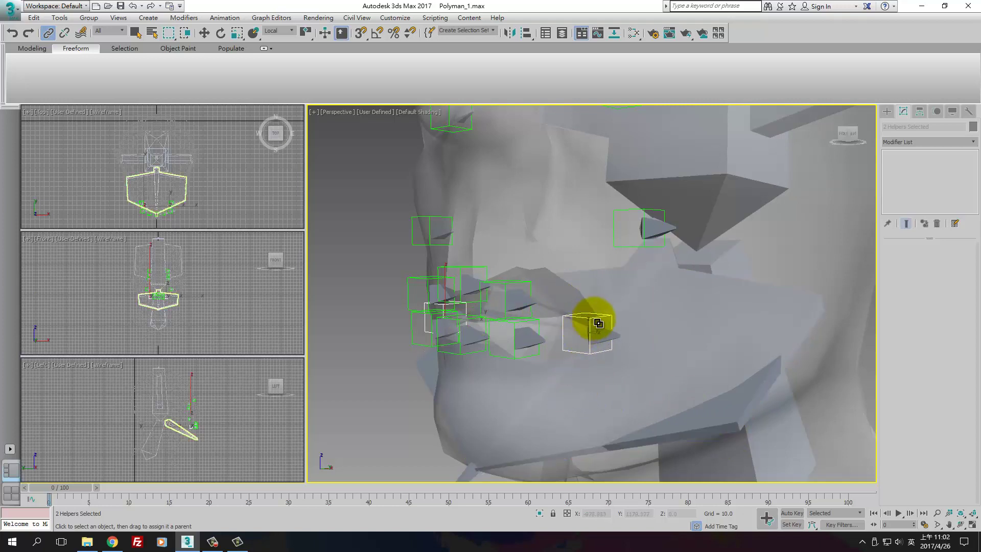
drag(599, 315, 669, 158)
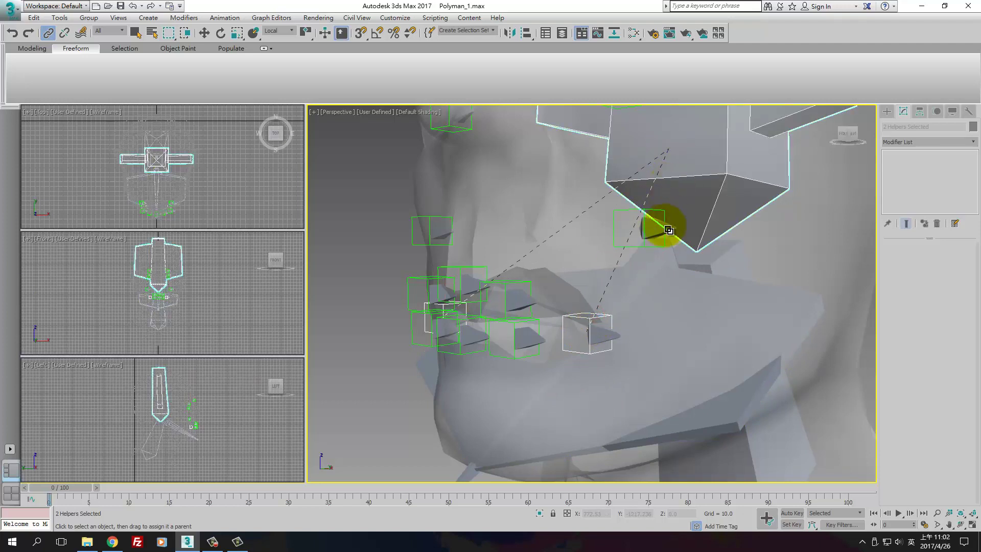
click(540, 325)
drag(540, 325, 615, 278)
ctrl+click(460, 354)
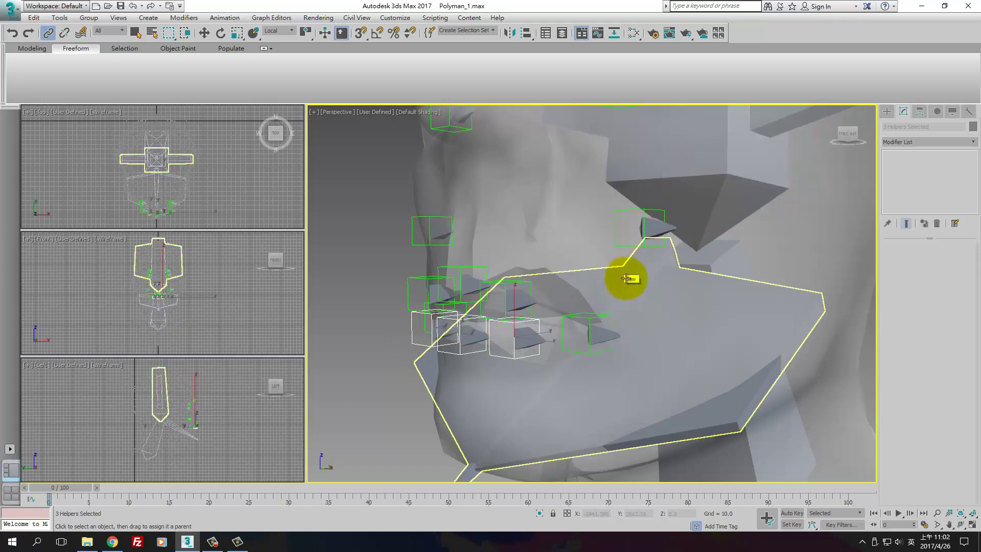
Open the Schematic View and examine the hierarchy of the skull, jaw, facial bones and dummies
alt+middle_drag(580, 370, 519, 335)
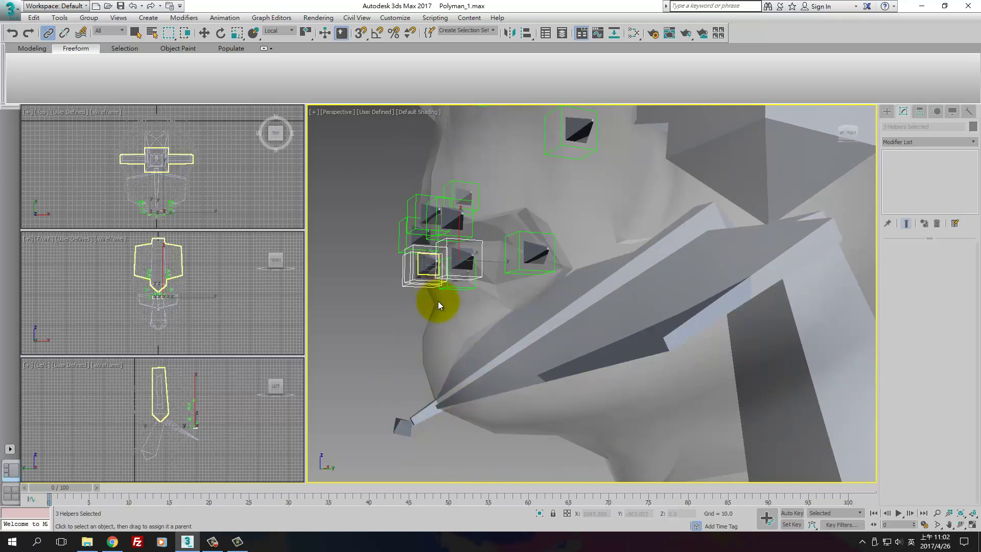
alt+middle_drag(437, 301, 531, 337)
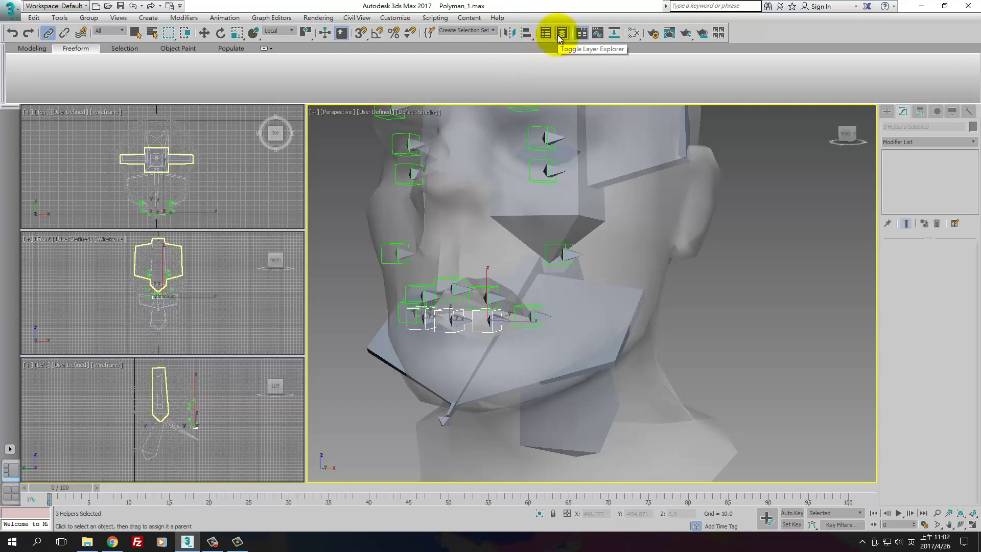
click(628, 36)
click(644, 96)
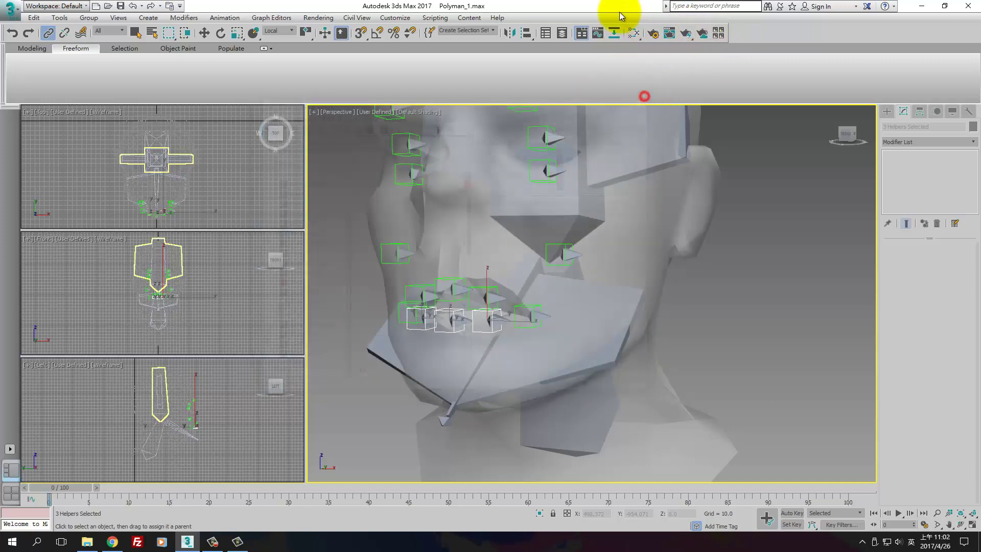
click(615, 35)
middle_drag(640, 252, 613, 242)
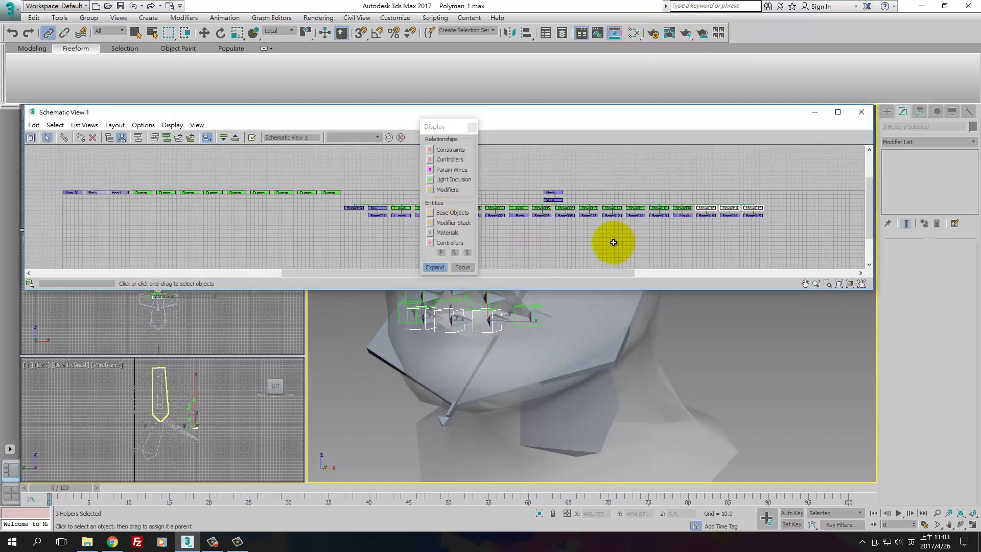
click(191, 232)
scroll(278, 210, up, 5)
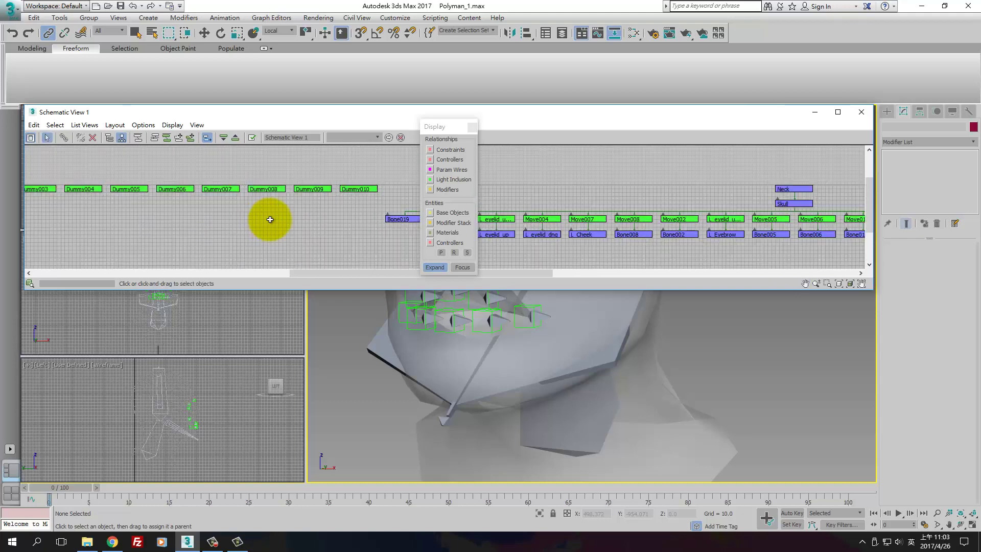
middle_drag(305, 205, 98, 220)
middle_drag(495, 188, 481, 162)
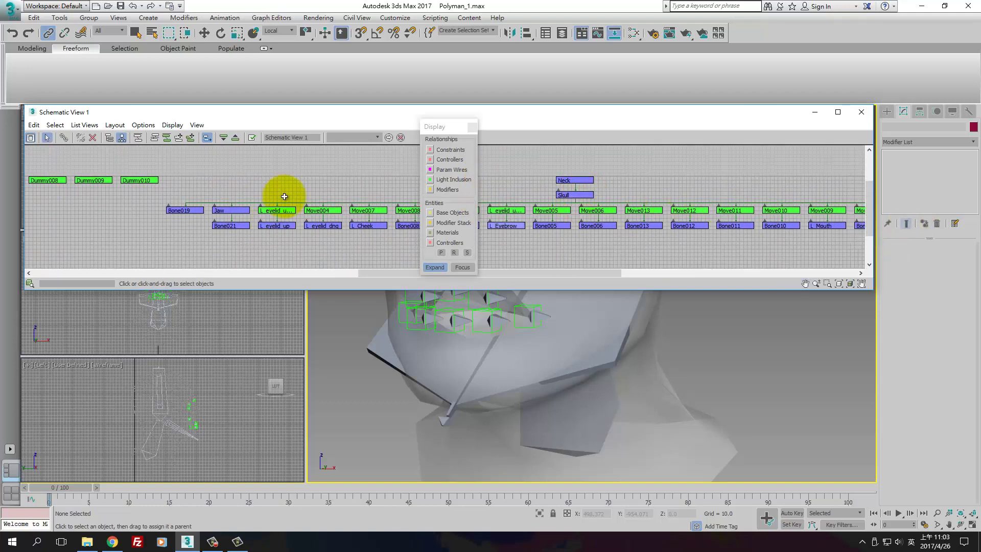
middle_drag(284, 196, 416, 203)
Select Dummy006 and Dummy007 one after the other in the schematic and locate them on the face
click(215, 180)
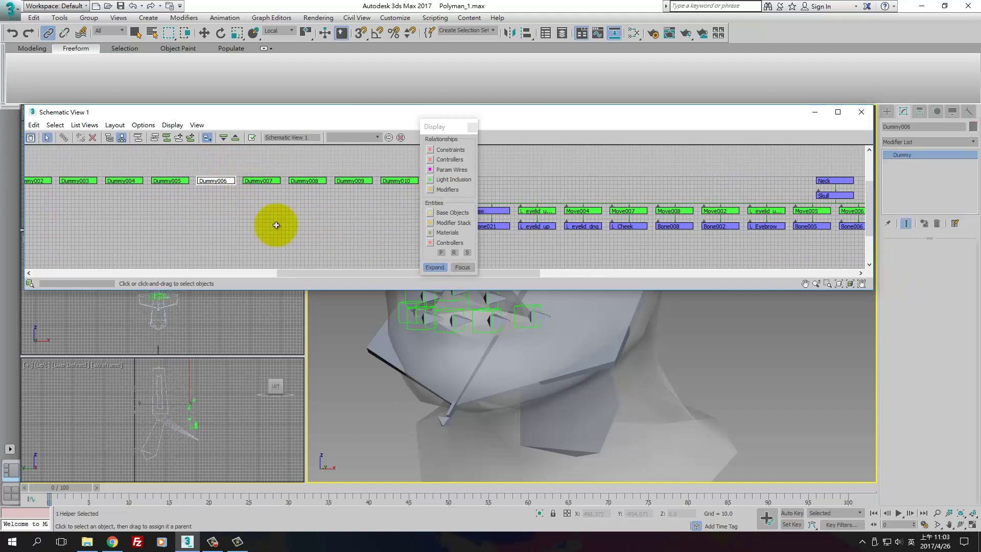
scroll(531, 434, down, 8)
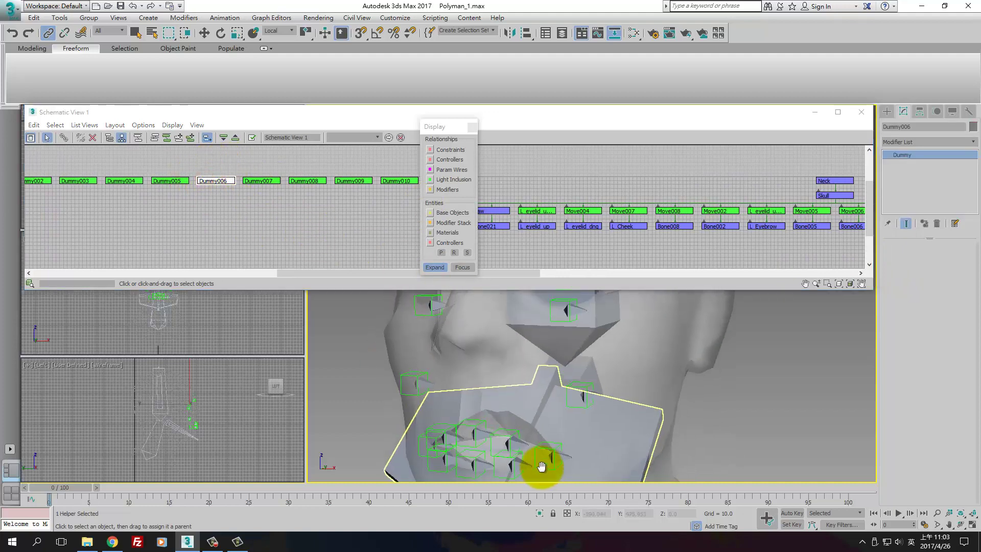
middle_drag(554, 357, 586, 383)
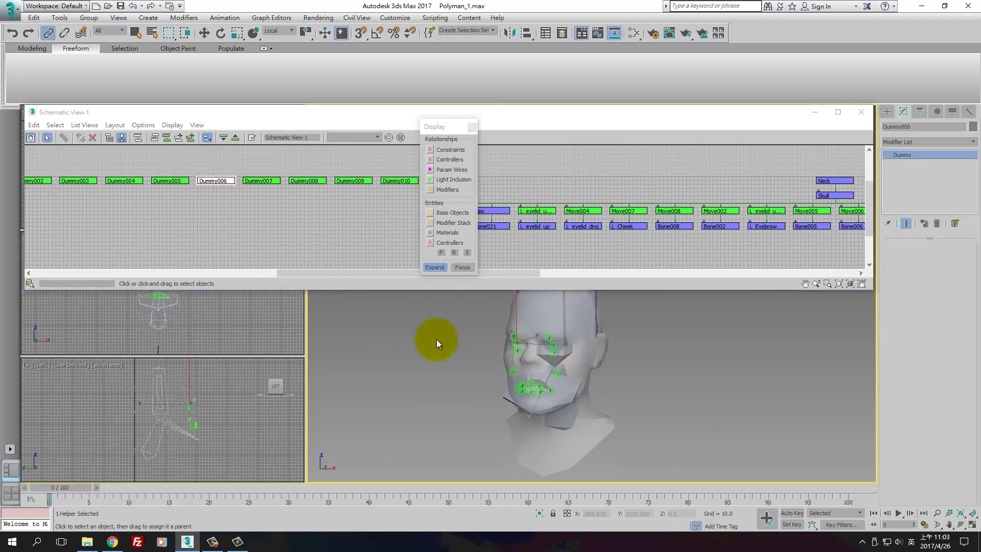
scroll(438, 339, up, 5)
scroll(526, 342, up, 4)
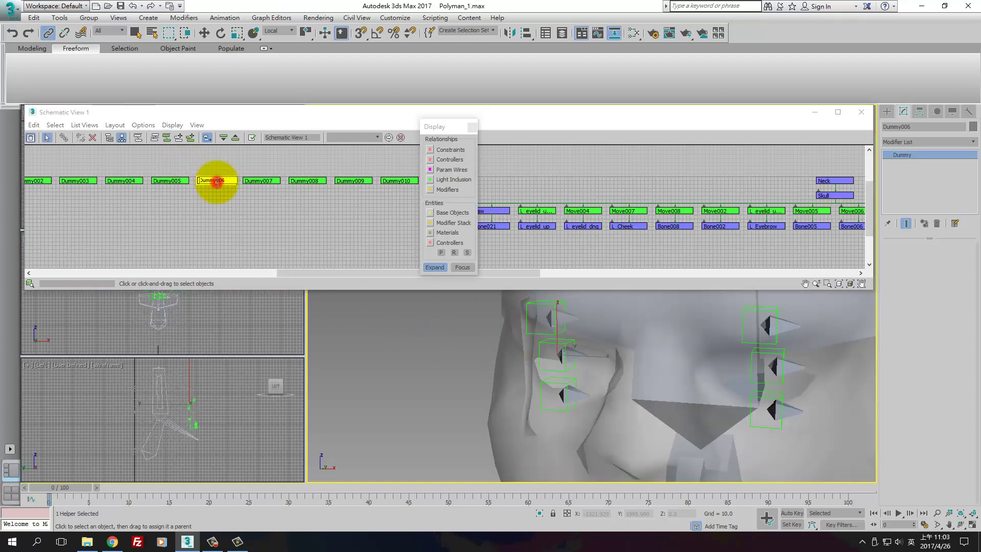
click(259, 181)
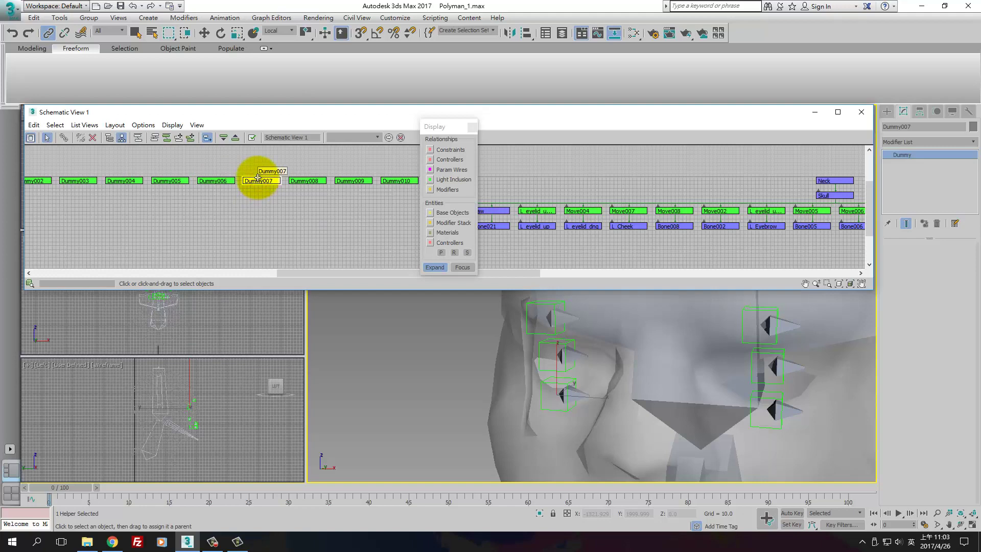
Check Dummy007, Dummy010 and Dummy009 on the face, and delete the nine unlinked dummies Dummy002 to Dummy010 in the schematic
key(F3)
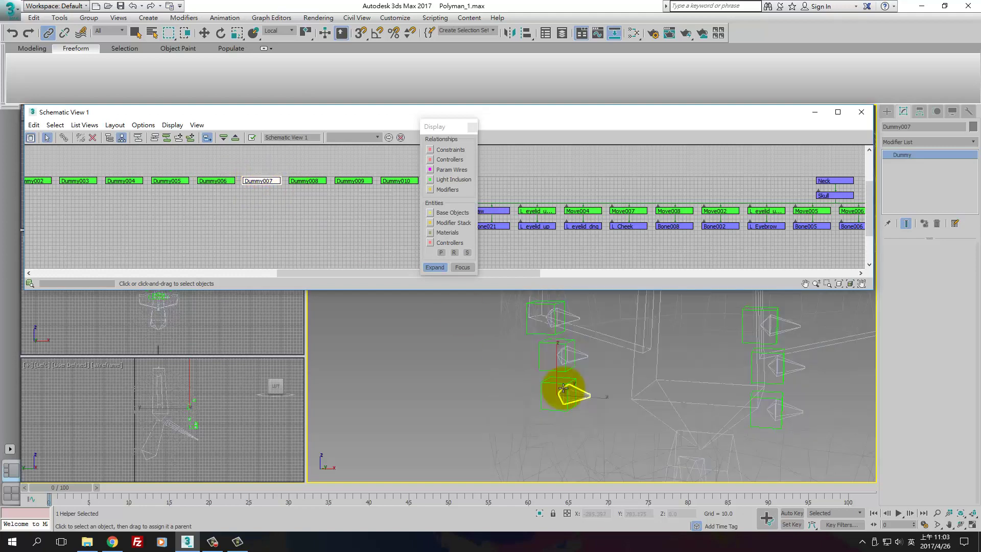
key(F3)
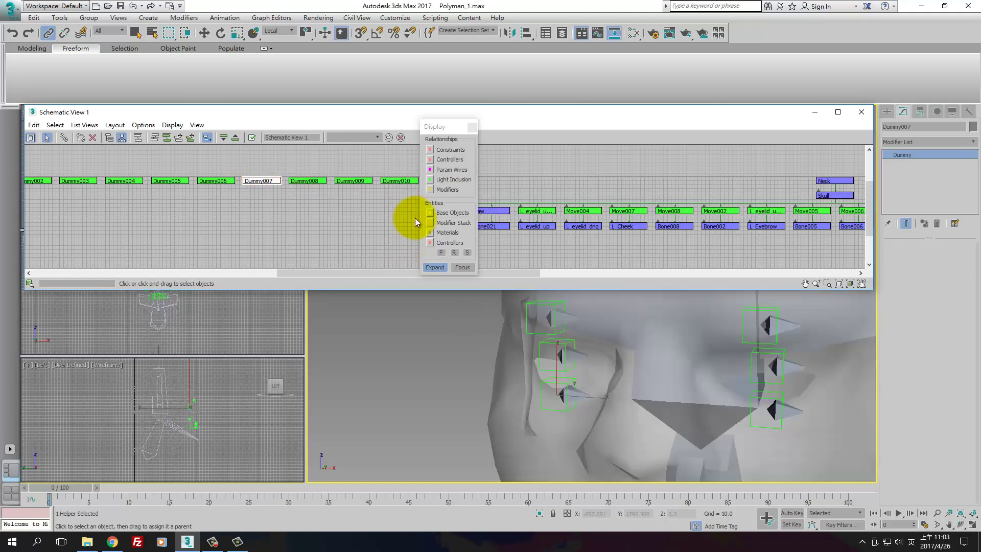
click(404, 180)
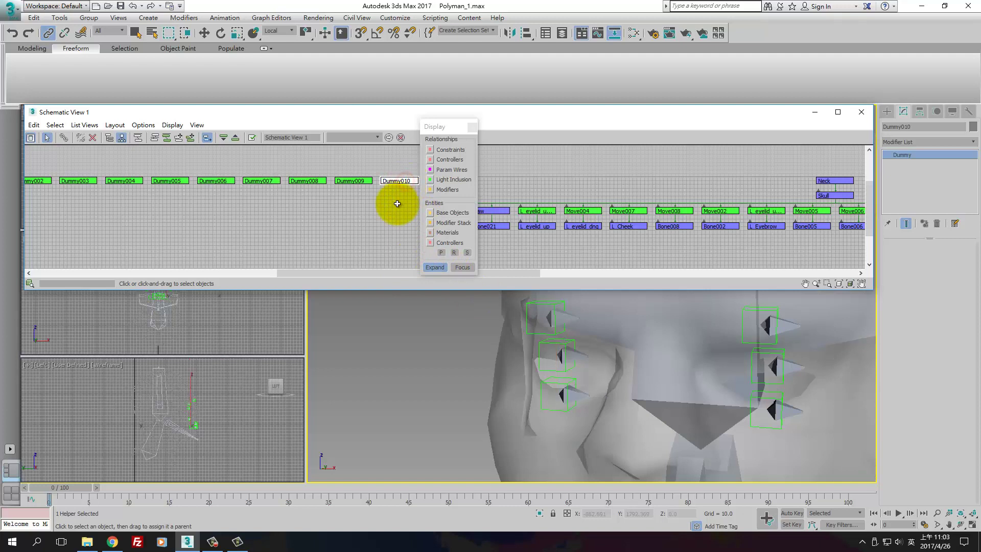
click(353, 182)
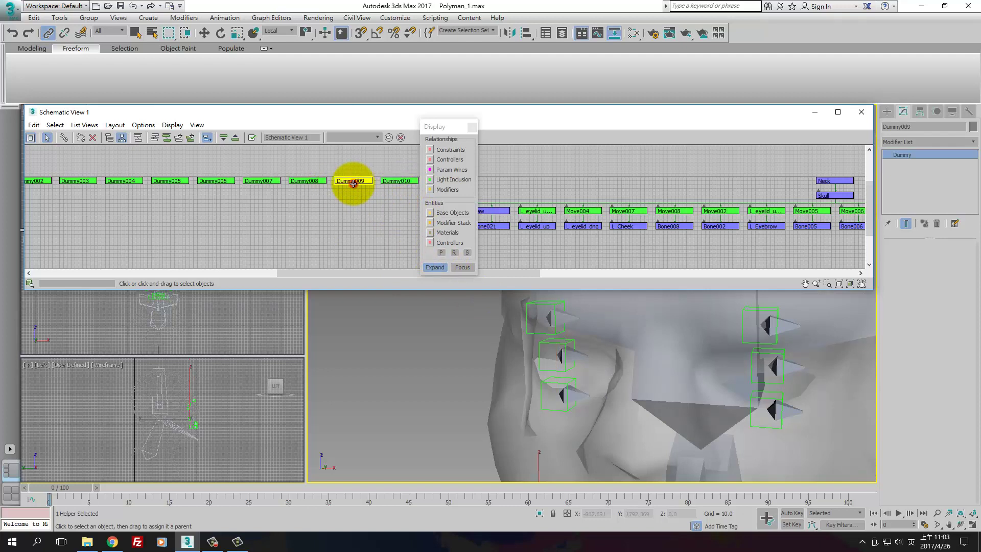
middle_drag(594, 448, 617, 337)
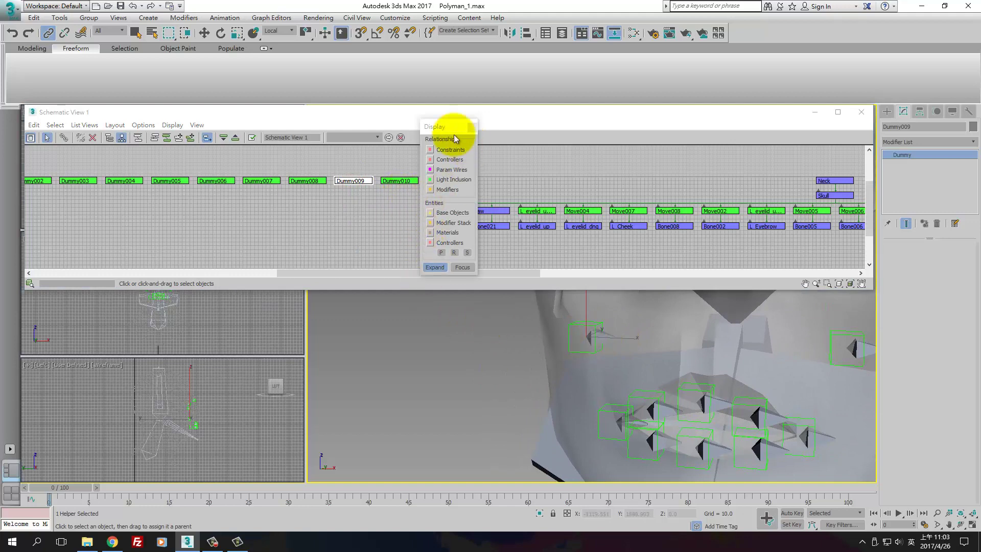
drag(451, 130, 363, 308)
middle_drag(330, 216, 571, 215)
drag(697, 175, 274, 203)
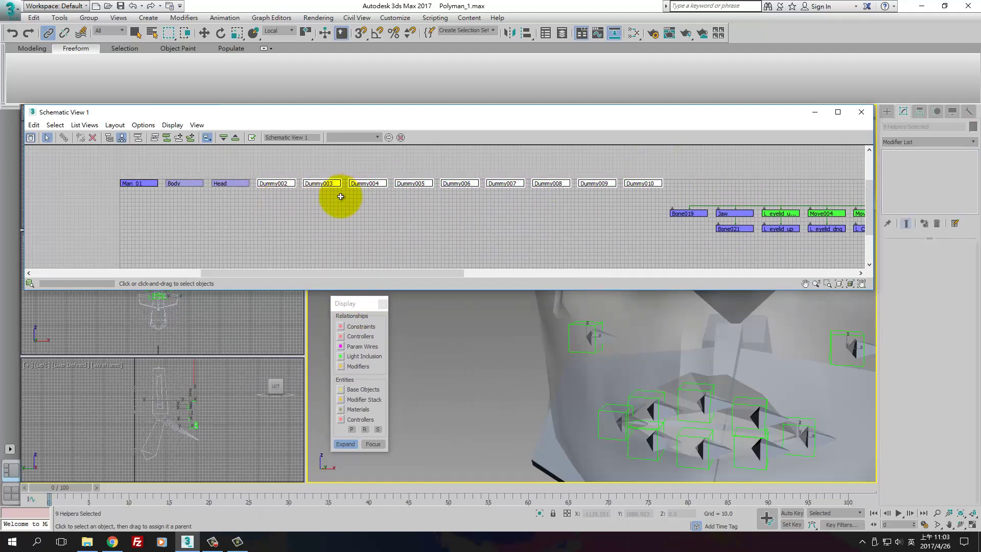
key(Delete)
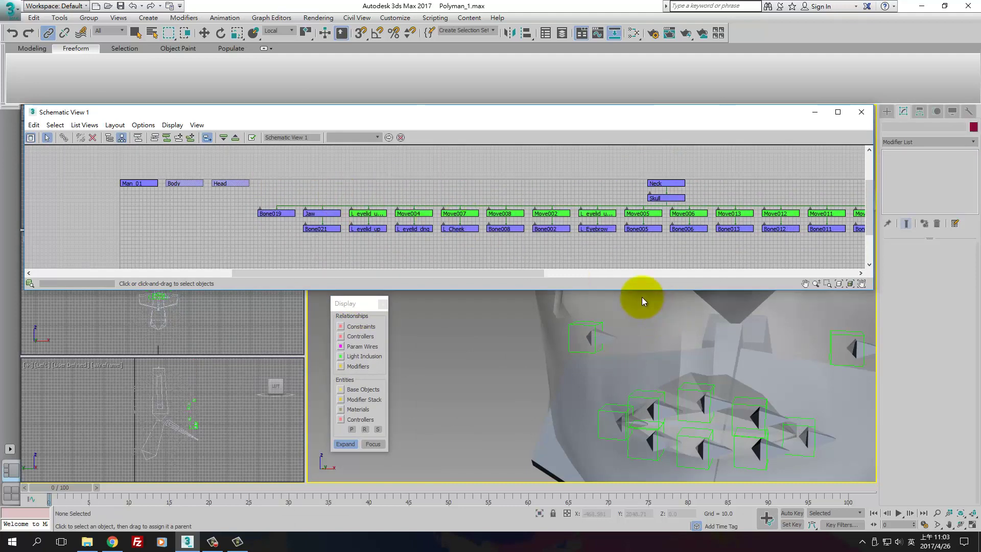
Select the Head, Body and Man_01 nodes one after the other in the schematic to identify their objects in the viewports
middle_drag(575, 204, 470, 218)
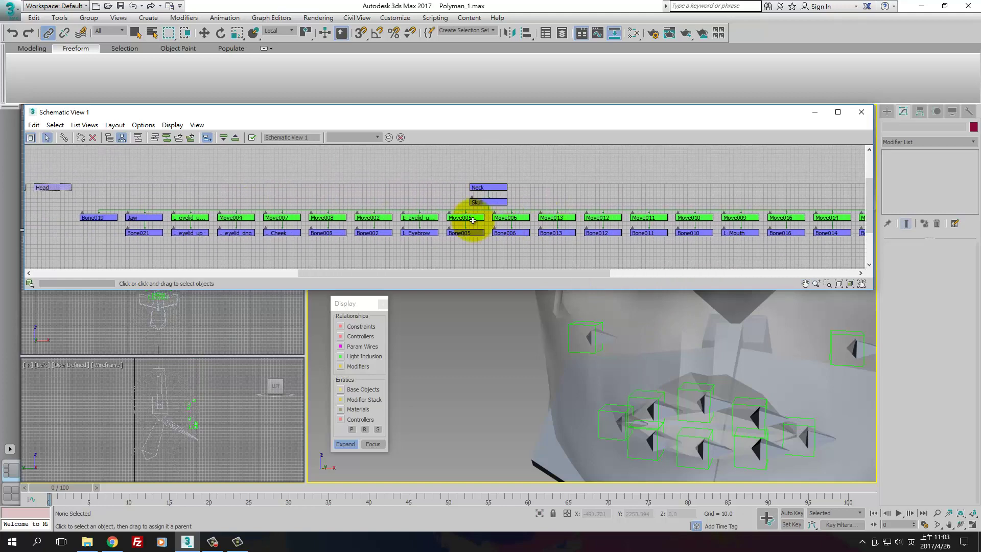
middle_drag(179, 207, 410, 201)
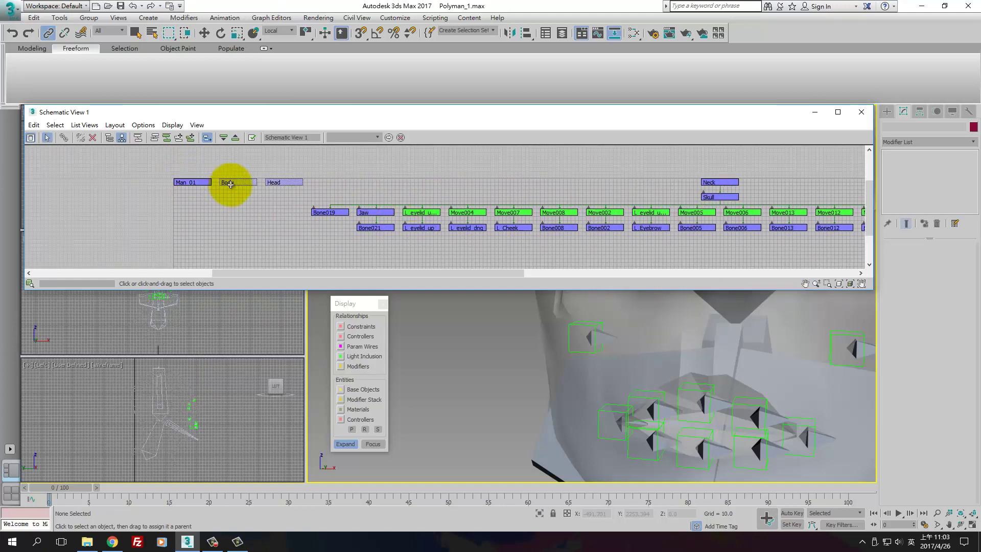
click(230, 183)
click(280, 184)
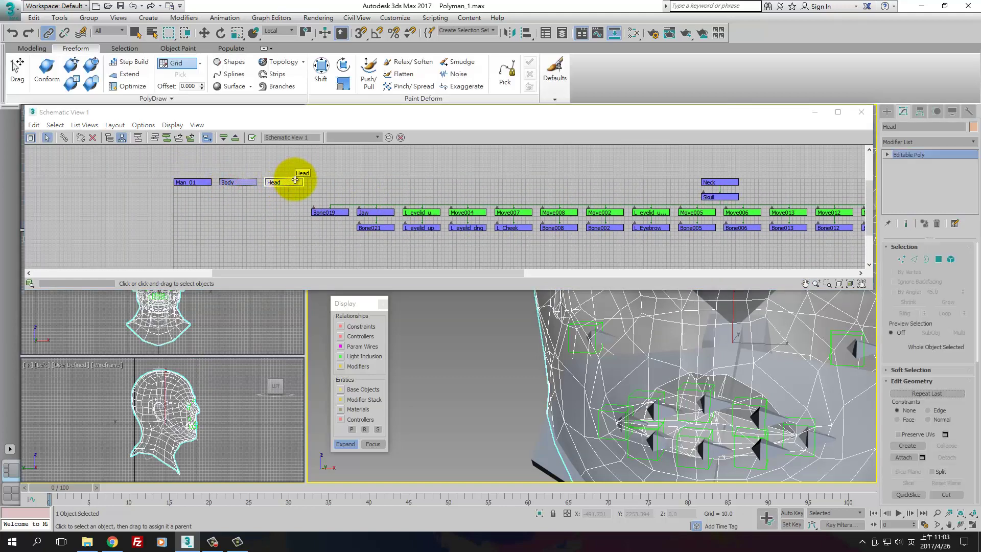
click(238, 182)
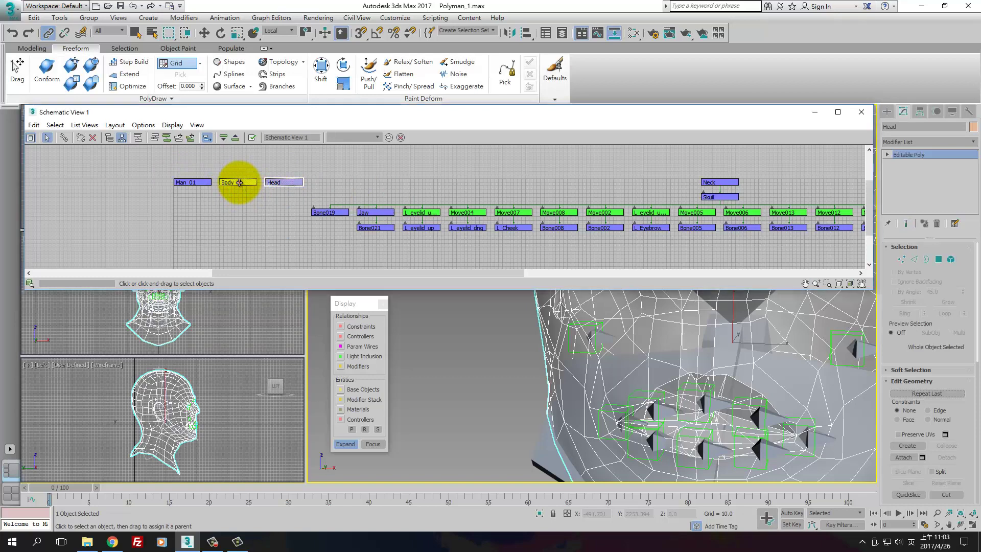
click(192, 183)
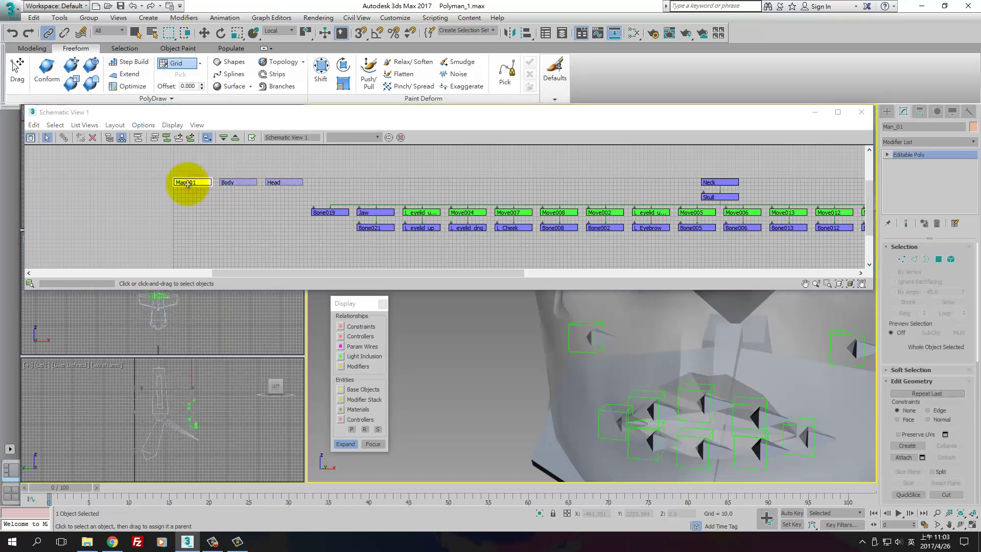
Unhide all objects and delete the Man_01 object through its schematic node
right_click(489, 351)
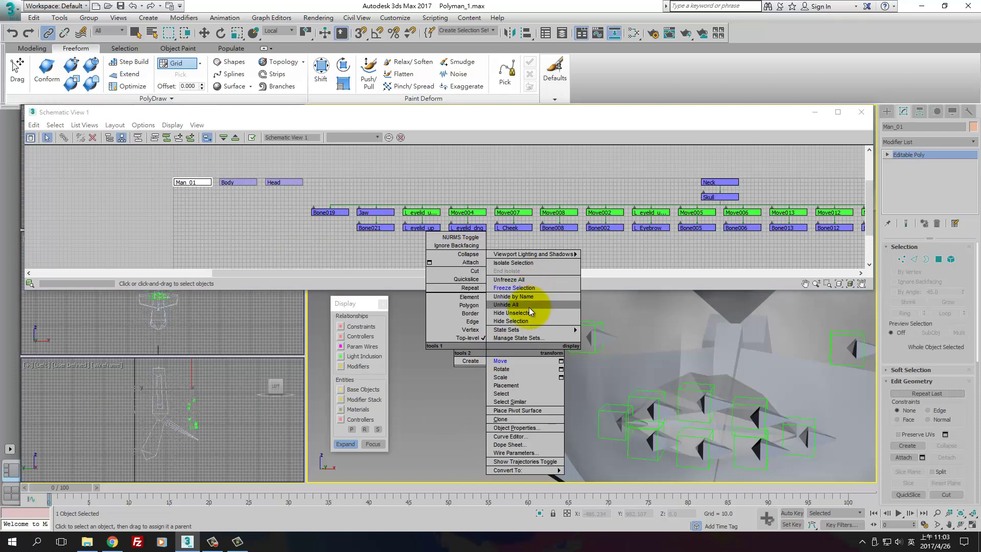
click(525, 303)
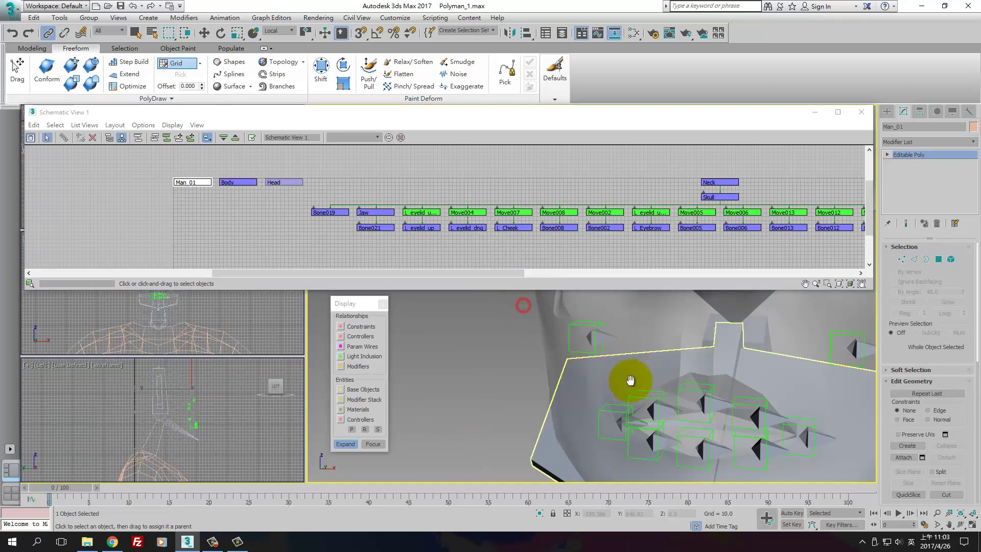
scroll(613, 358, down, 5)
drag(627, 351, 200, 186)
click(200, 182)
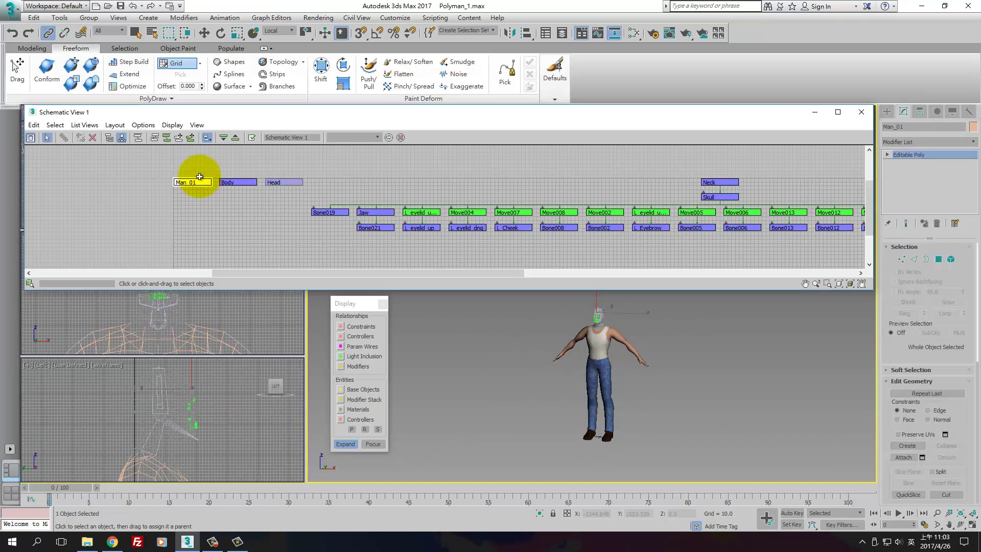
key(Delete)
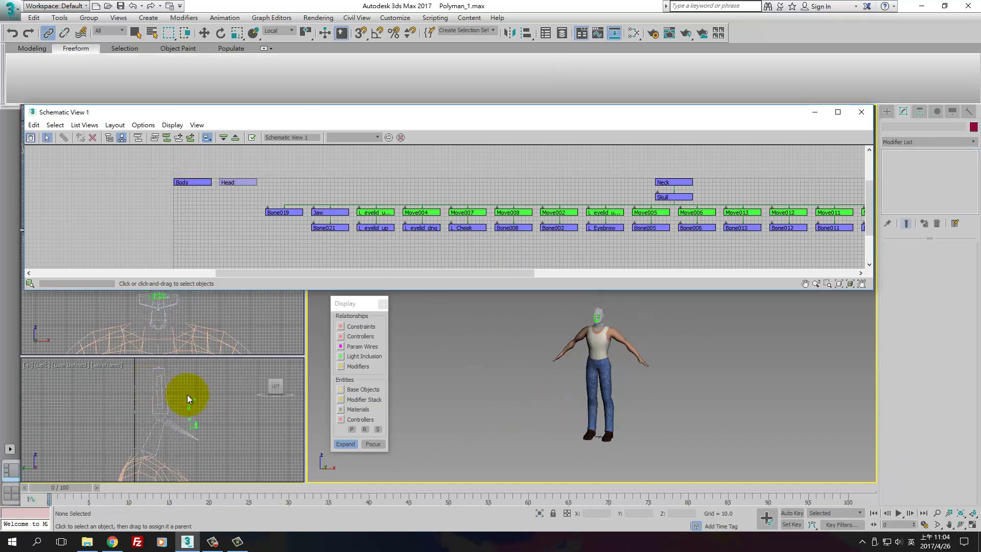
Inspect the unhidden body model in the perspective viewport from the legs up to the shoulders
middle_drag(187, 394, 213, 407)
scroll(599, 376, up, 6)
middle_drag(575, 388, 667, 352)
middle_drag(679, 451, 617, 320)
middle_drag(618, 390, 653, 301)
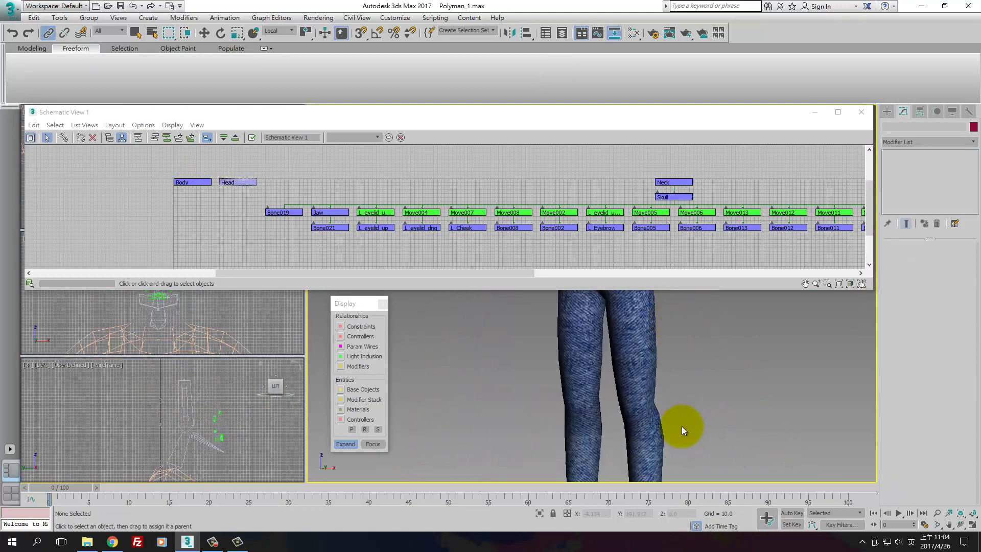
middle_drag(681, 431, 642, 475)
scroll(672, 340, down, 3)
middle_drag(645, 320, 633, 486)
mouse_move(635, 347)
middle_down()
mouse_move(628, 372)
mouse_move(642, 383)
mouse_move(628, 348)
middle_up()
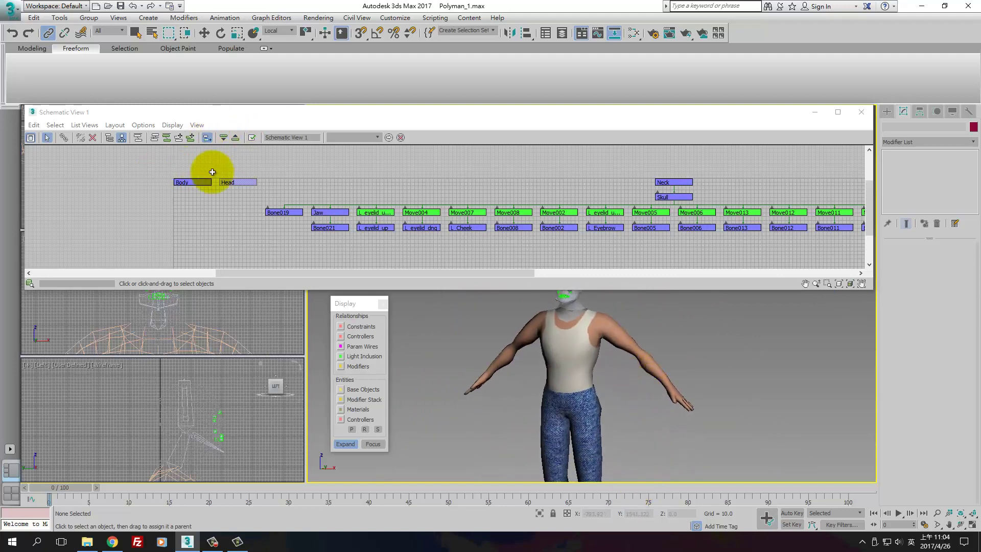
Try to rename the L_eyelid_dnq bone as L_eyelid_dn in the schematic
middle_drag(712, 197, 550, 190)
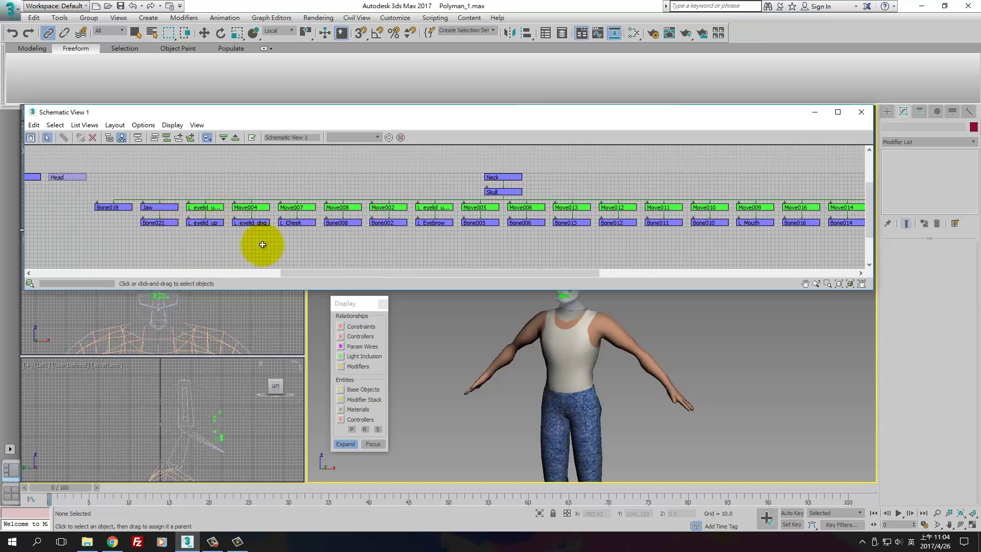
scroll(259, 245, up, 5)
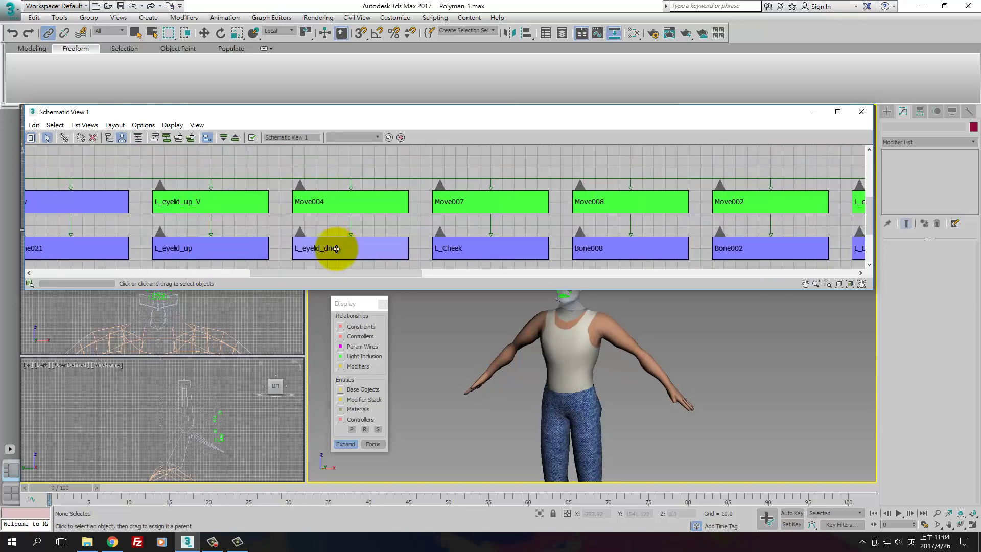
click(333, 249)
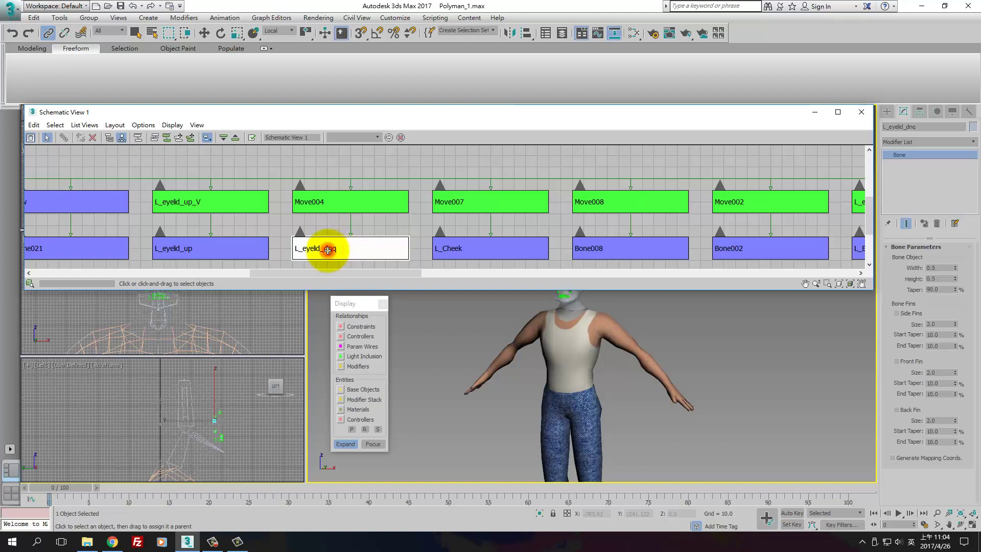
right_click(327, 250)
click(219, 271)
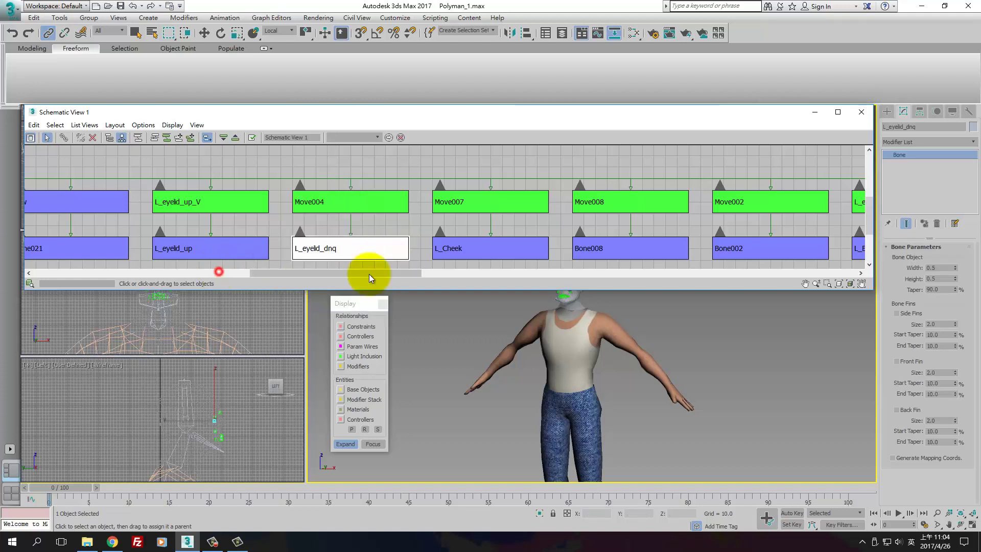
click(328, 249)
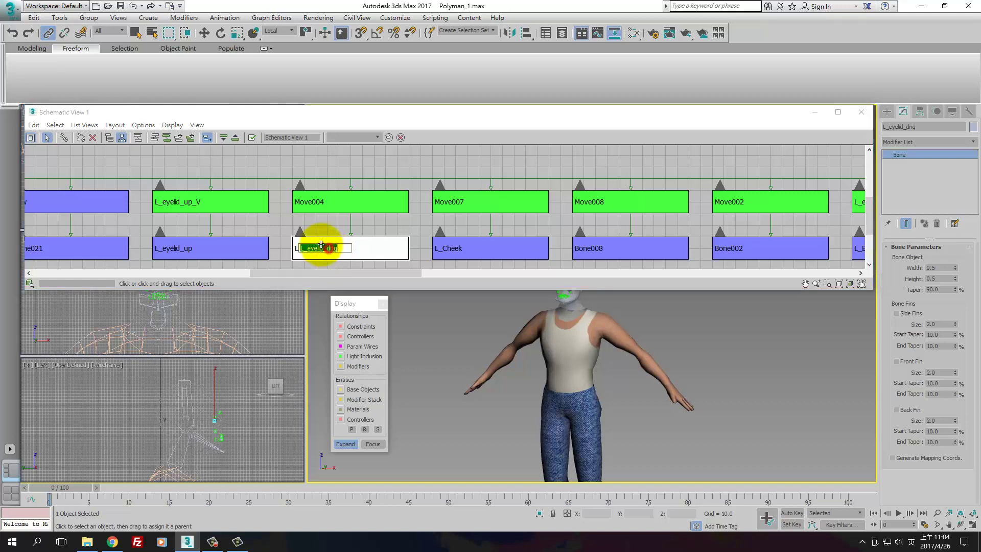
click(327, 250)
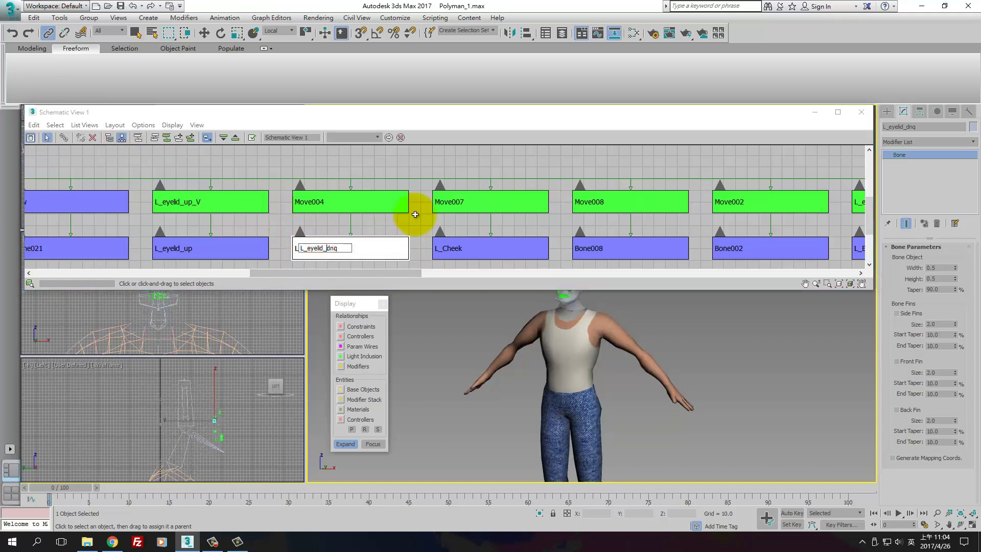
double_click(348, 249)
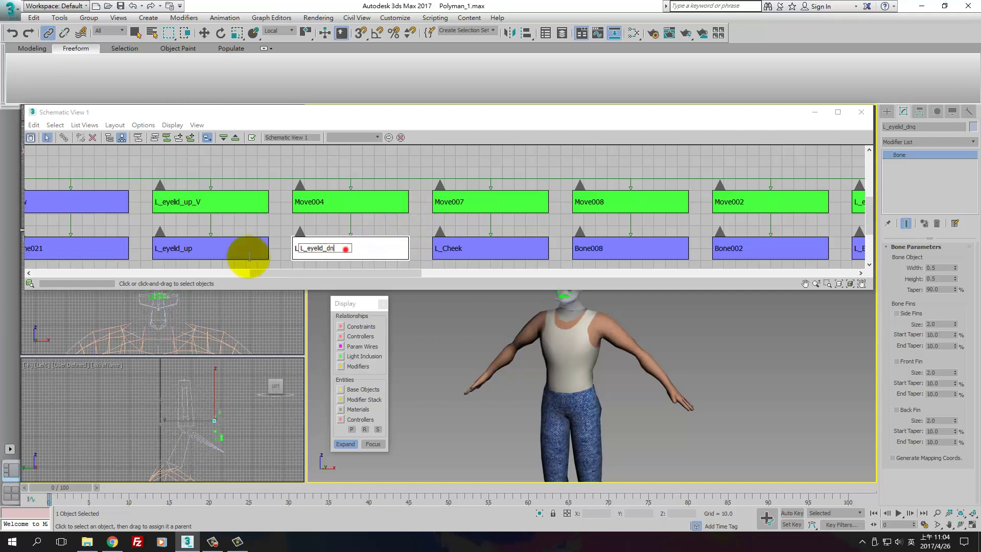
Try to rename the Move004 dummy, parent of the lower left eyelid bone, with the L_eyelid_dn_ prefix
ctrl+click(309, 203)
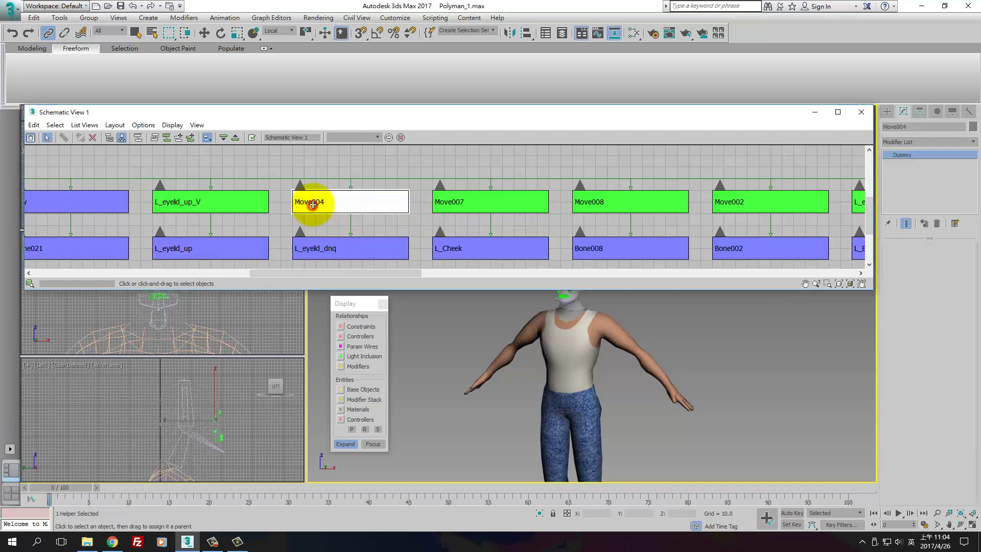
double_click(308, 202)
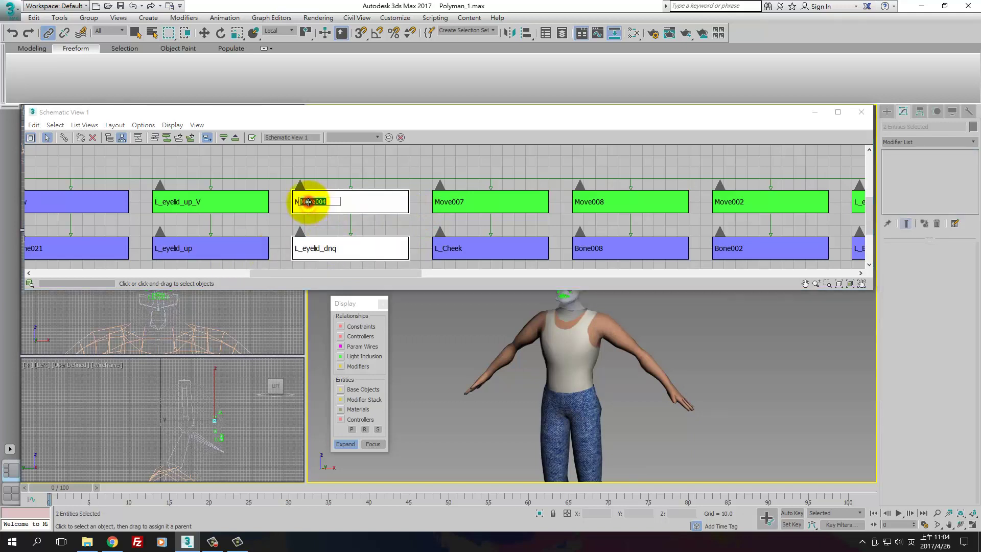
drag(301, 201, 352, 207)
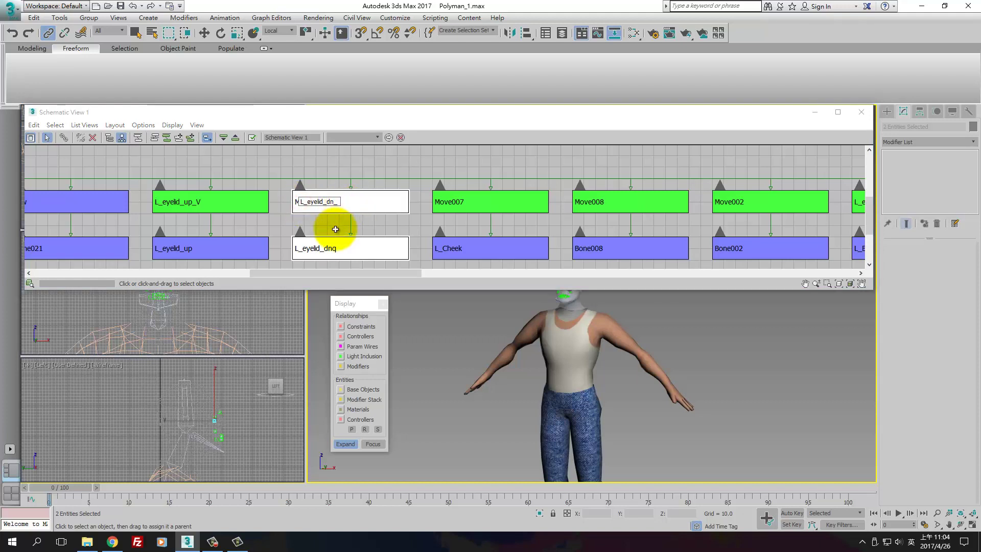
Copy the L_Cheek bone's name and rename its parent dummy Move007 as L_Cheek_V in the schematic
click(459, 249)
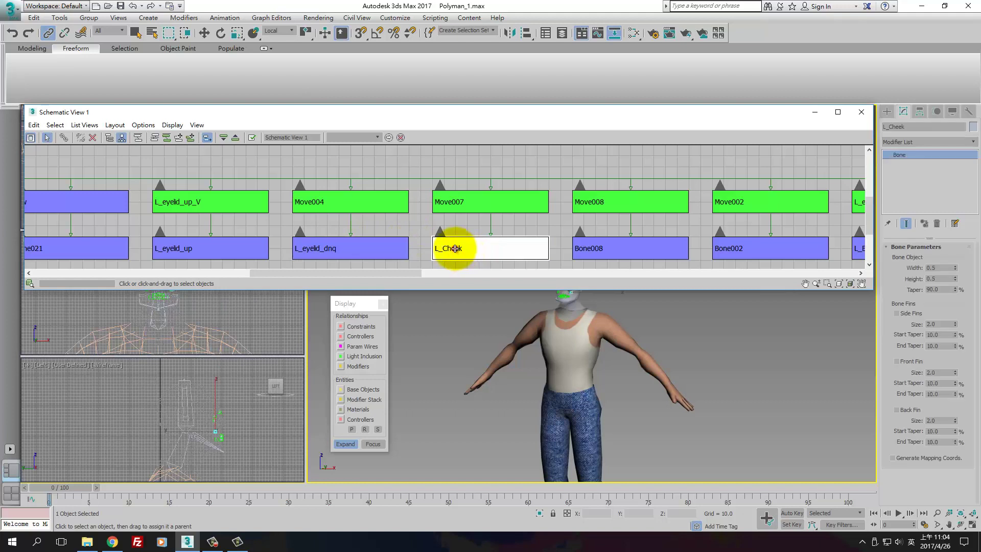
click(453, 248)
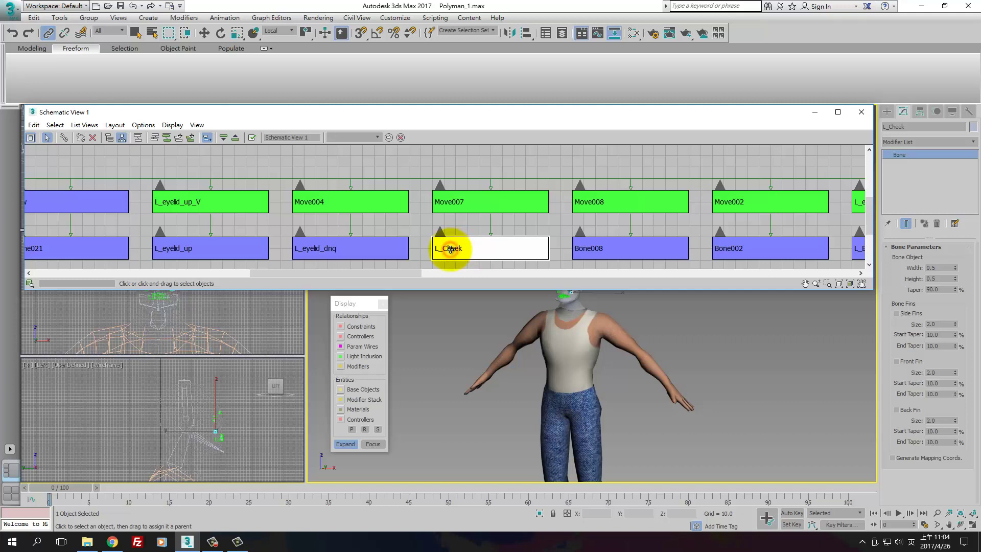
click(450, 248)
click(450, 248)
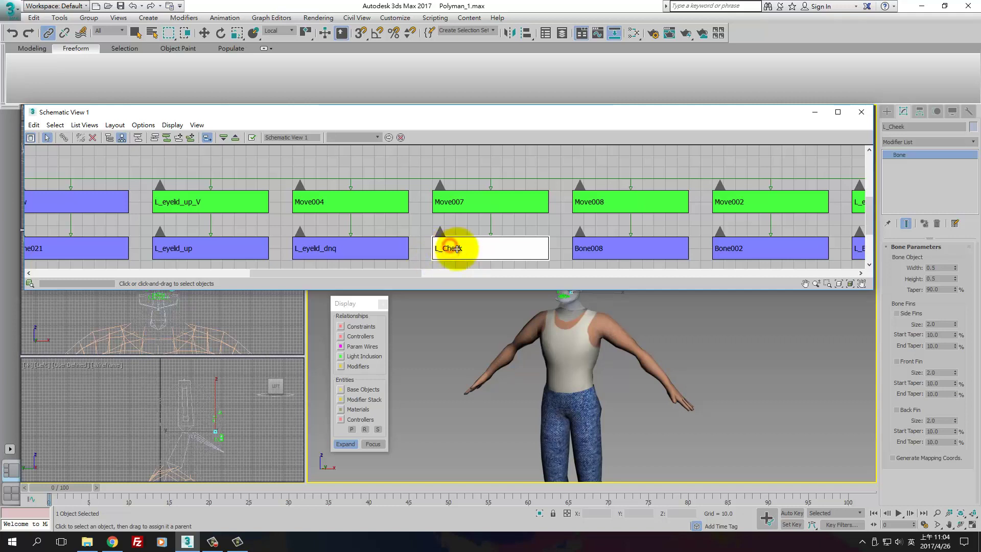
double_click(463, 248)
key(ctrl+c)
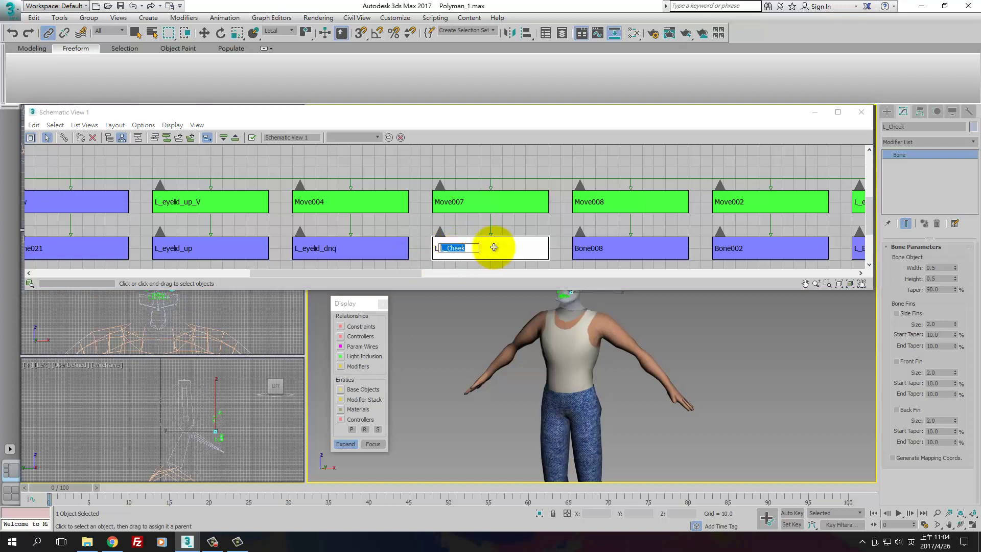
double_click(461, 202)
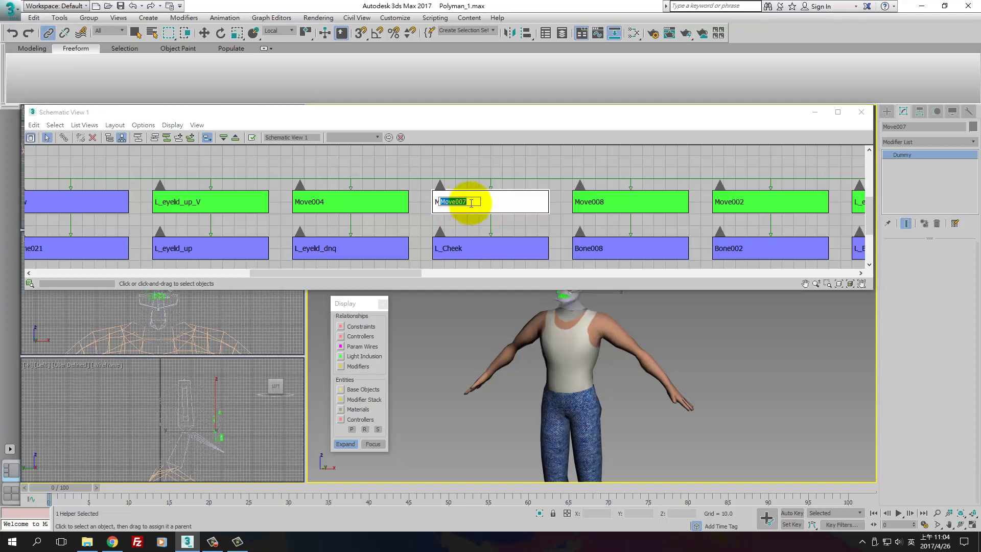
key(ctrl+v)
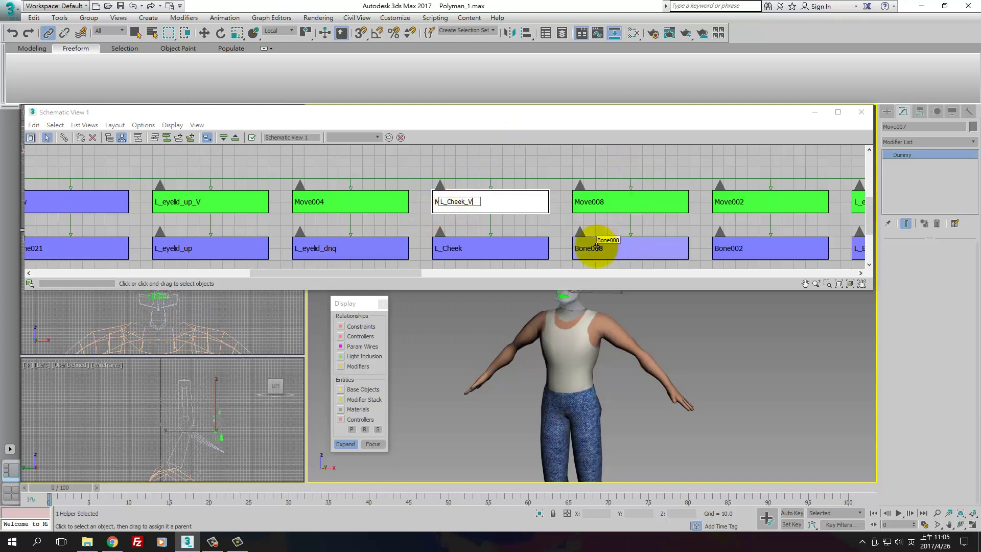
scroll(606, 361, up, 6)
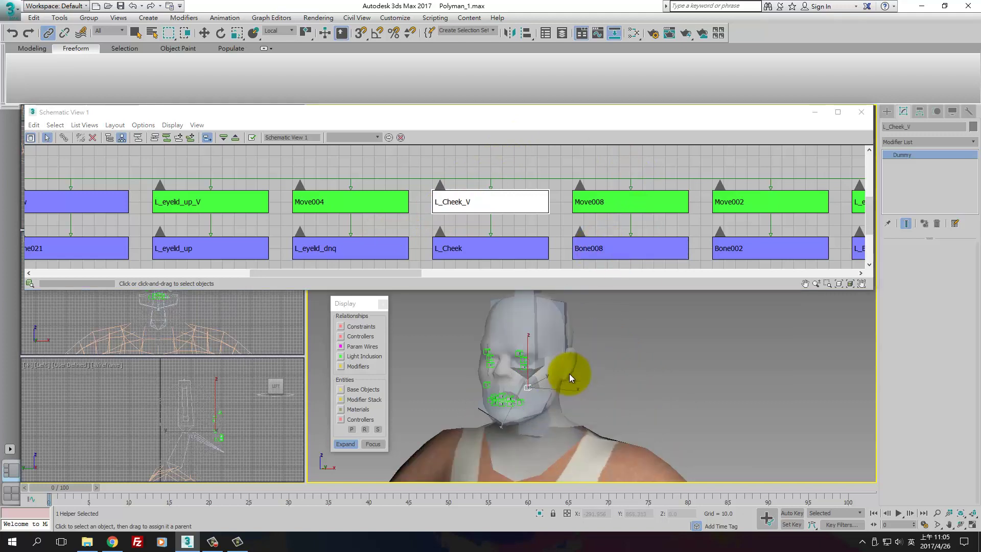
Try to rename the Bone008 bone as R_Cheek in the schematic and edit the name of its parent dummy Move008
scroll(566, 381, up, 2)
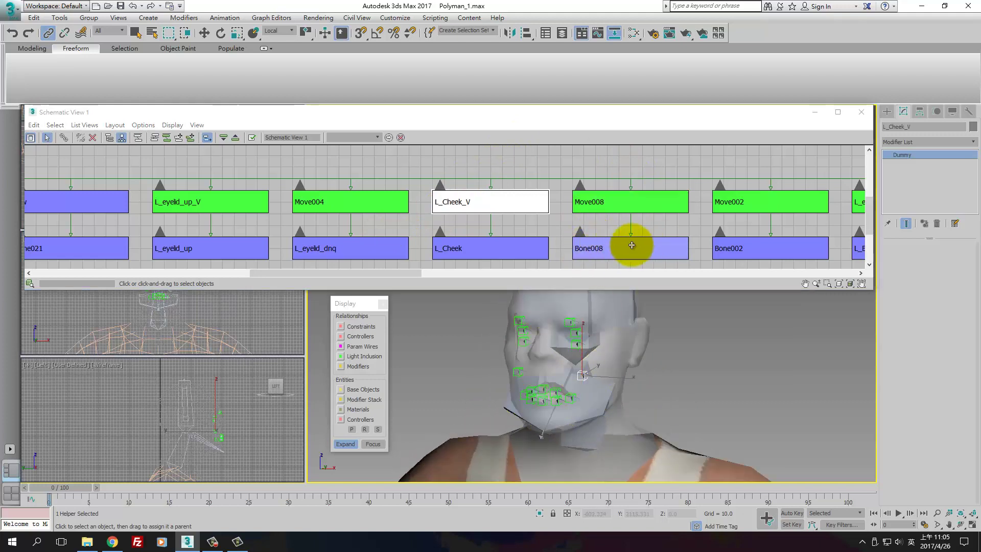
click(592, 248)
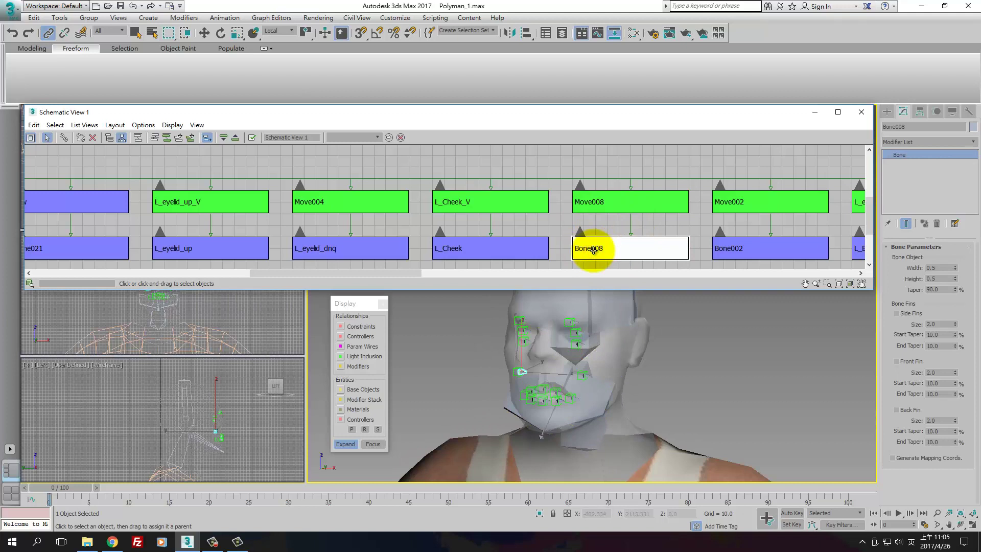
click(604, 249)
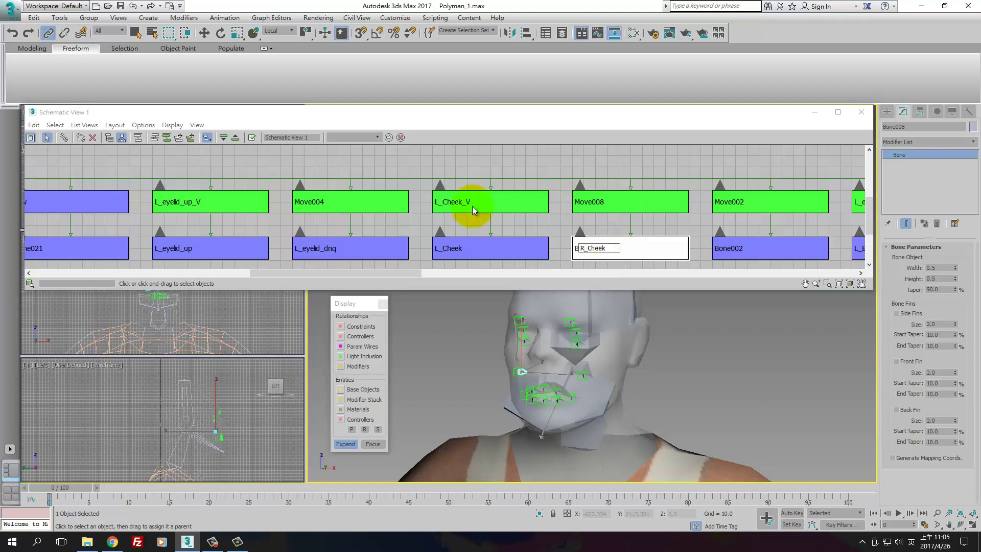
drag(613, 248, 529, 245)
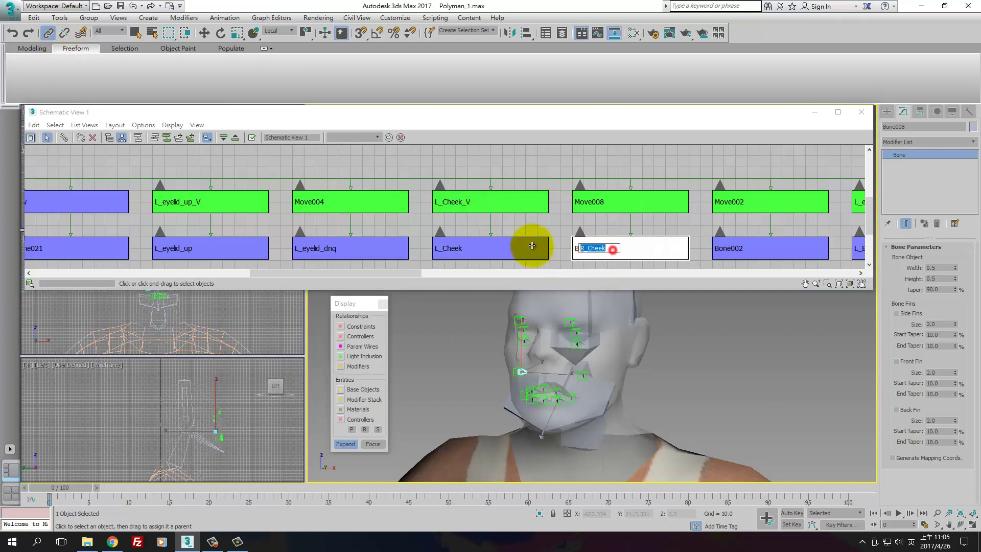
click(597, 200)
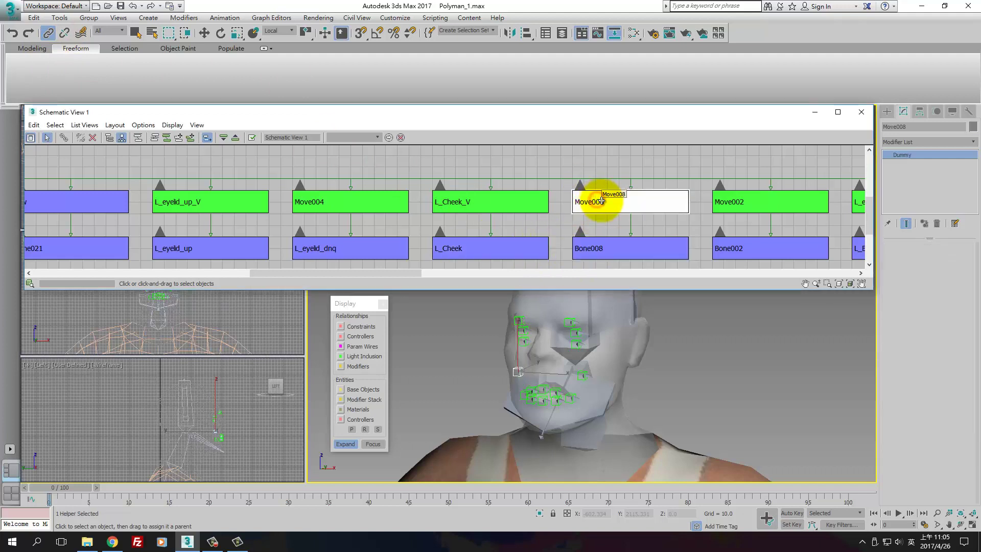
double_click(601, 201)
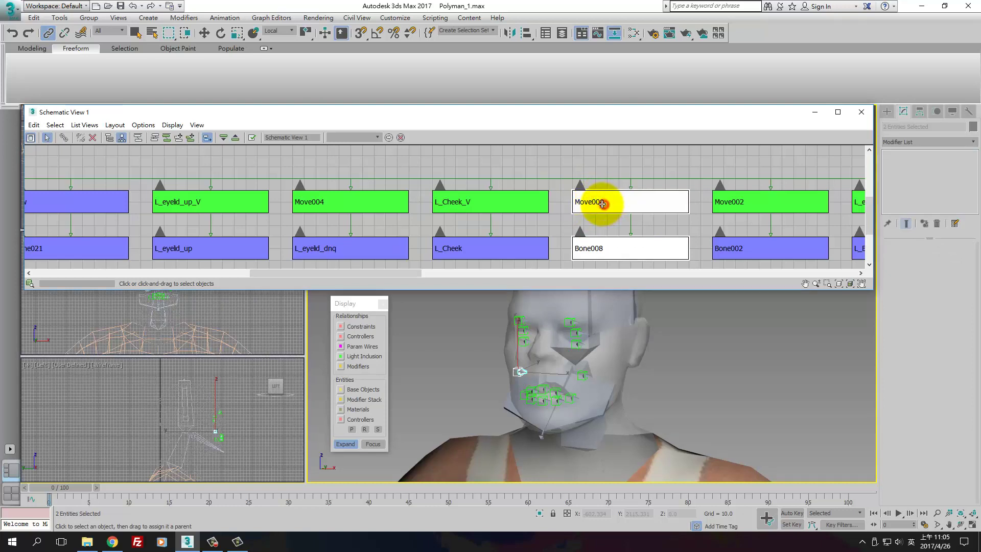
Close the schematic and rename the Move008 dummy on the character's right cheek as R_Cheek_Y
click(861, 112)
scroll(423, 409, up, 5)
middle_drag(639, 276, 492, 287)
click(421, 273)
click(547, 256)
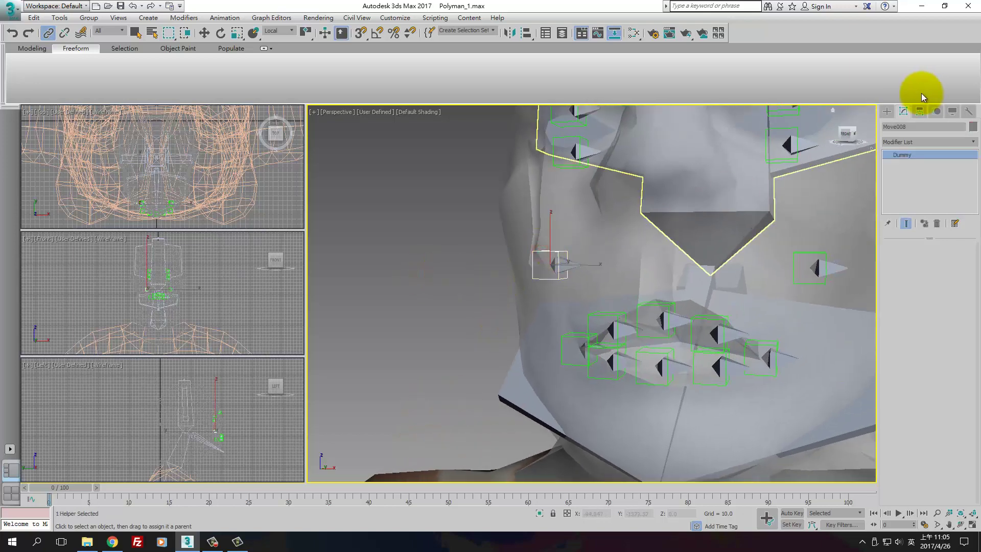
click(910, 126)
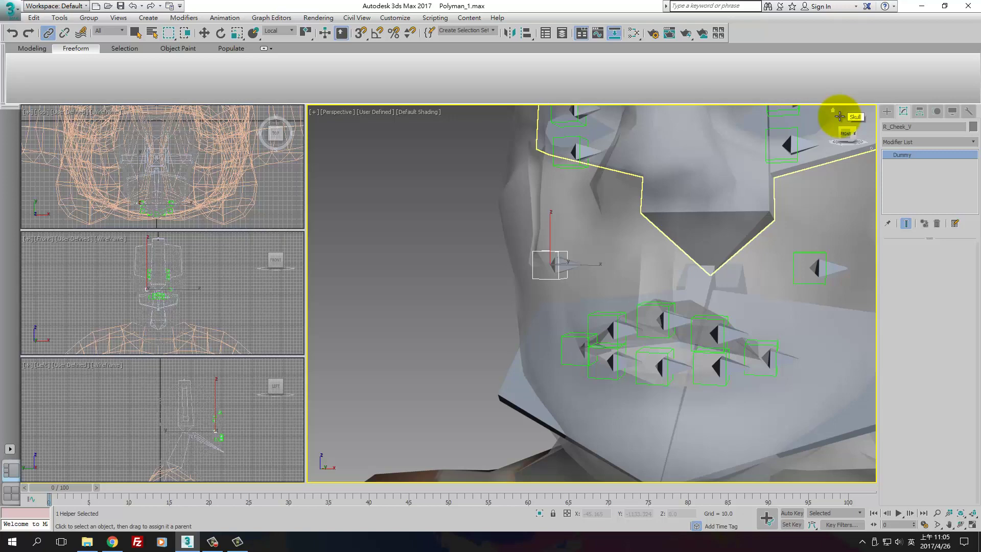
Select the Body mesh in the perspective view and hide it so only the head and its rig are displayed
middle_drag(637, 273, 503, 282)
scroll(532, 276, down, 6)
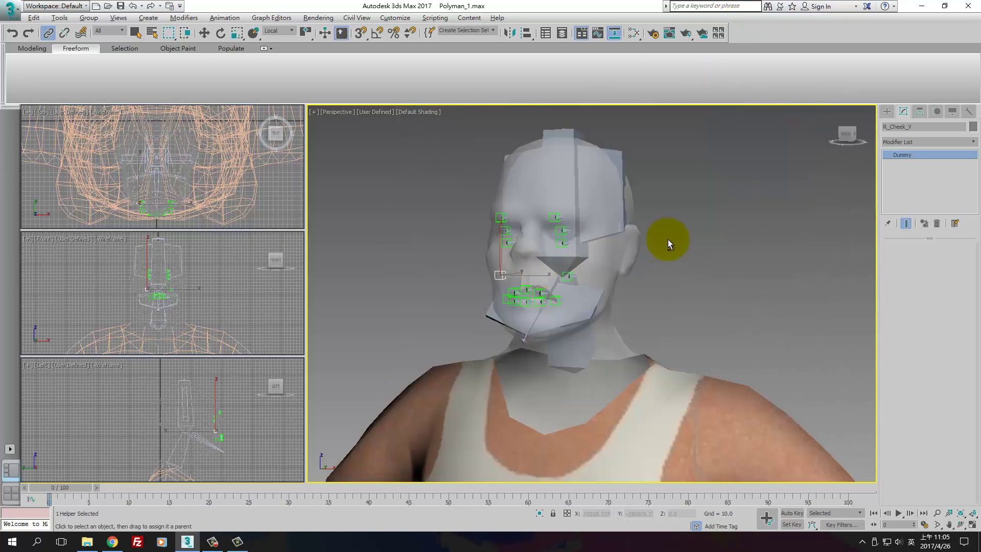
alt+middle_drag(667, 239, 696, 396)
click(699, 400)
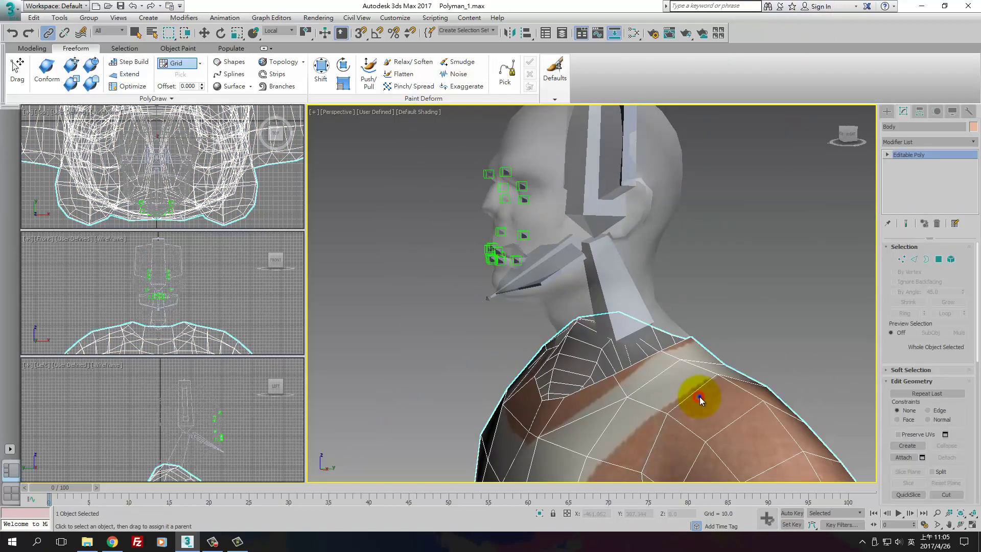
right_click(700, 399)
click(731, 365)
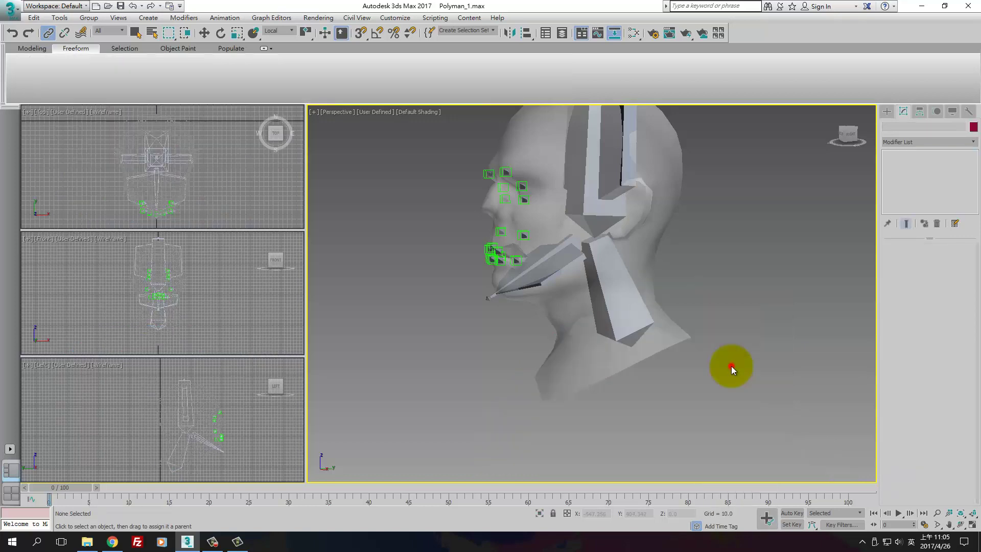
Unhide all objects and hide the Body mesh again
alt+middle_drag(731, 366, 729, 274)
click(633, 208)
right_click(672, 207)
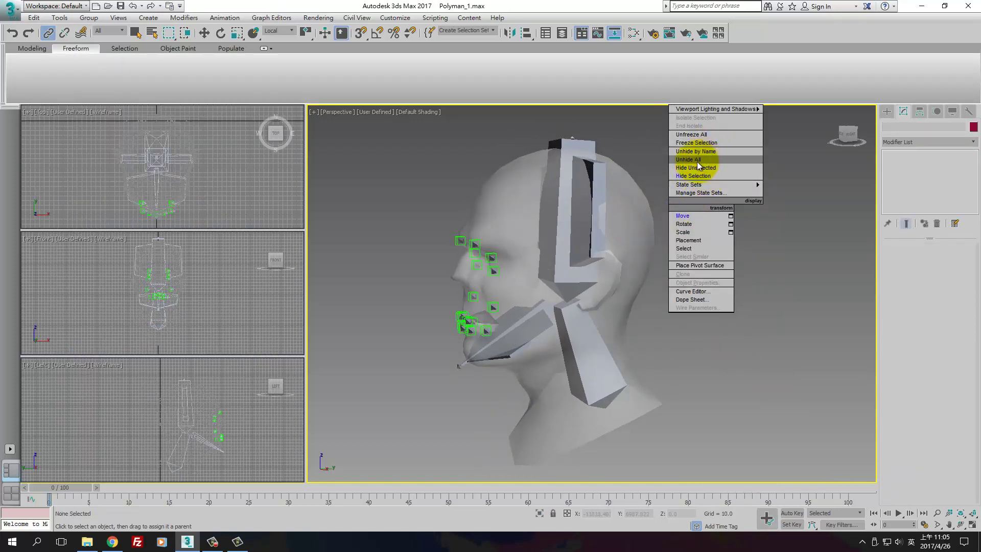
click(697, 160)
right_click(698, 189)
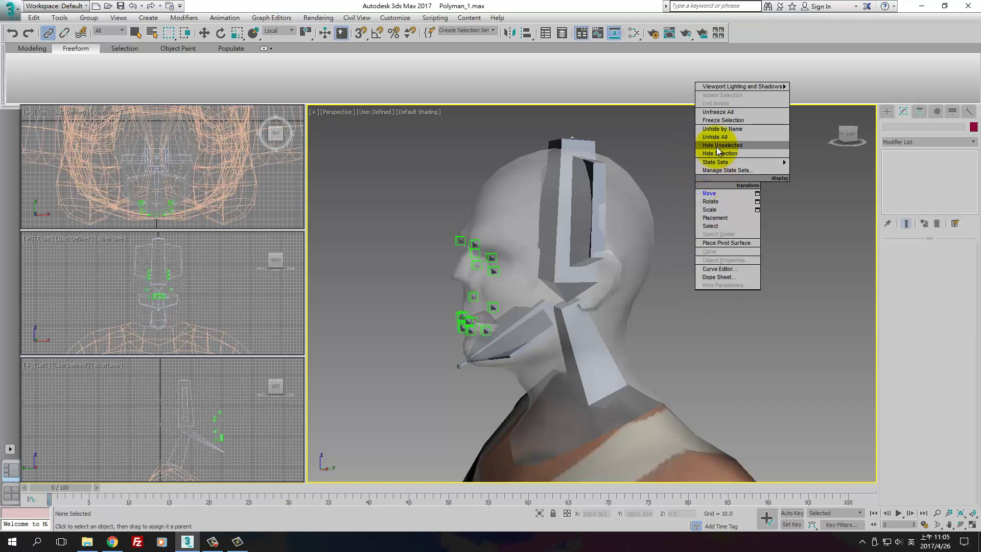
click(652, 535)
right_click(667, 404)
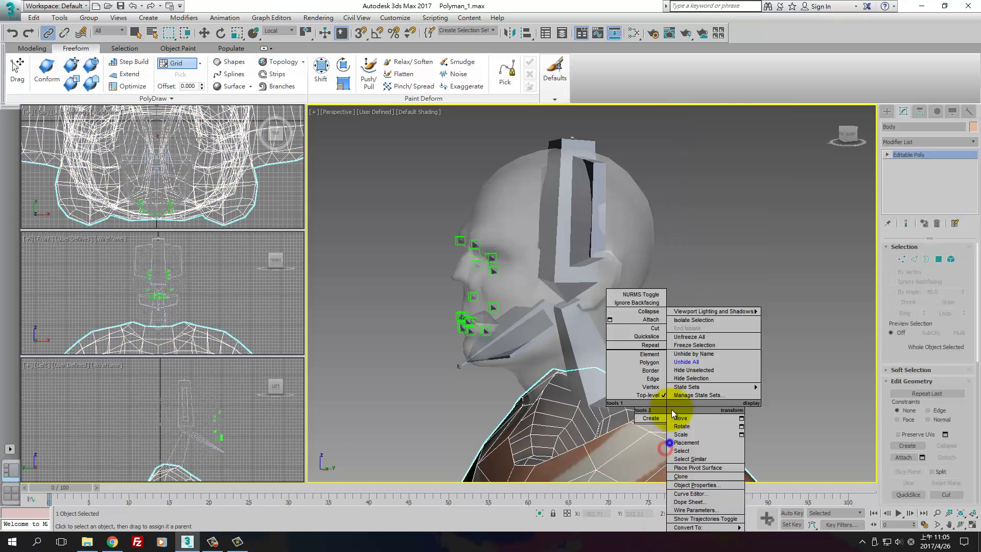
click(705, 380)
Unfreeze all objects and select the Head mesh
right_click(636, 209)
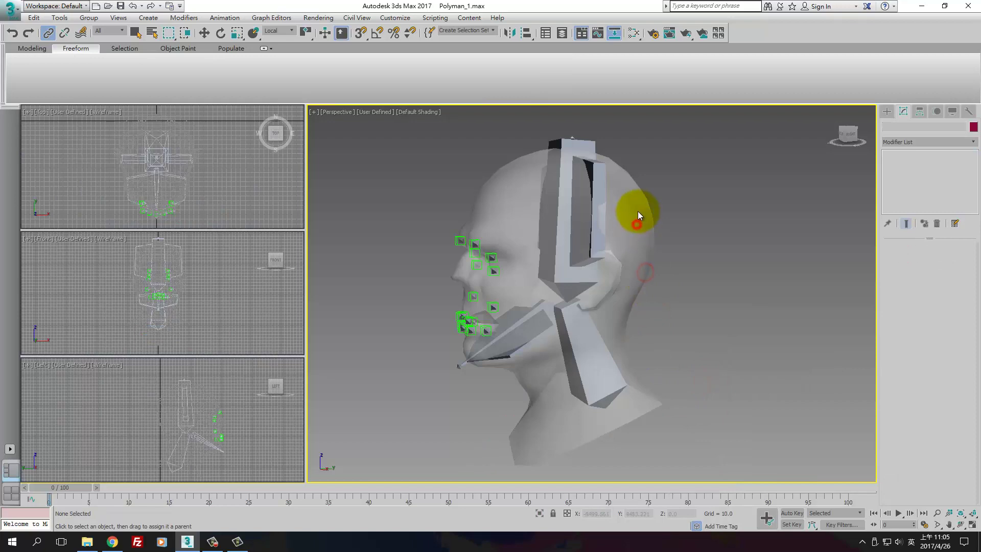
click(684, 140)
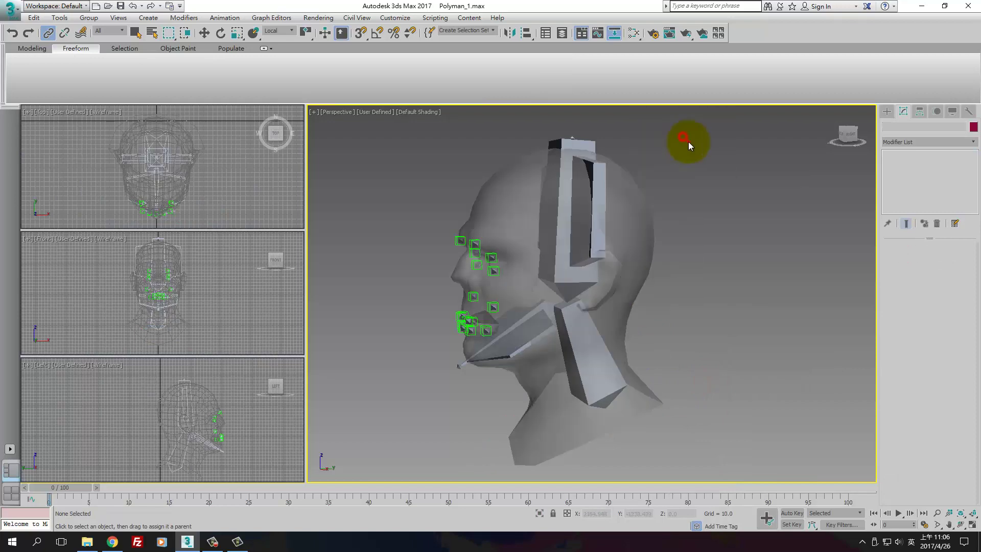
click(637, 195)
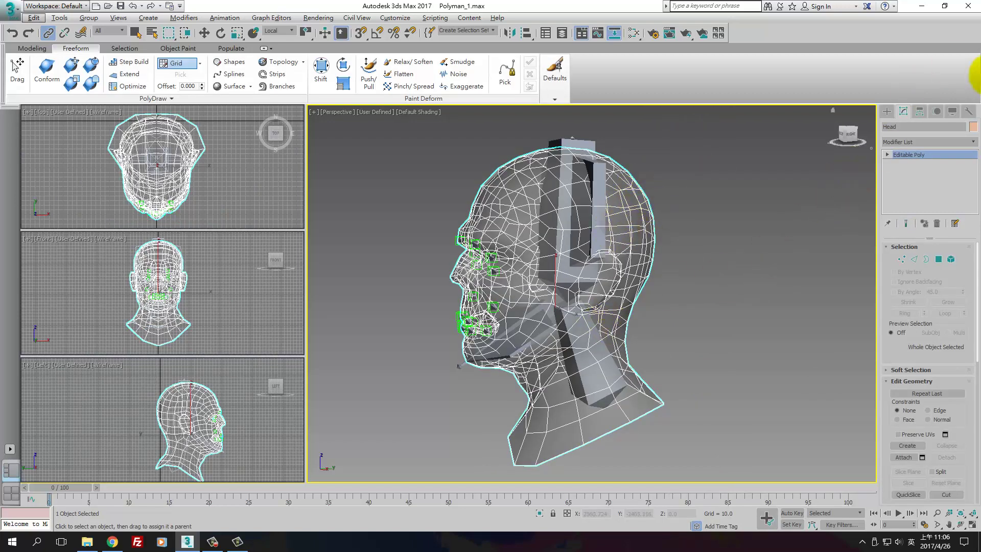
Apply a Skin modifier to the Head mesh and check the head with its facial bones from the side and front
click(972, 143)
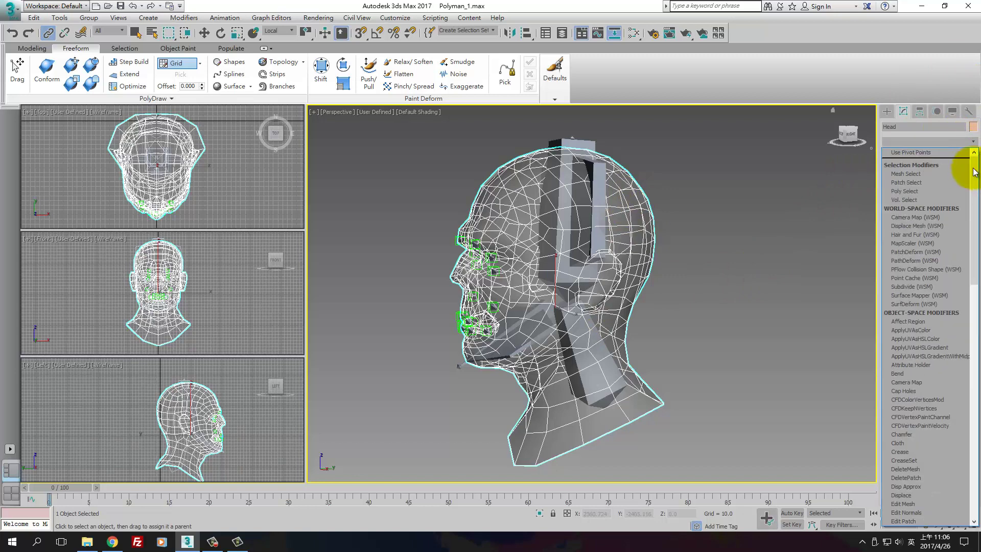
drag(972, 171, 974, 468)
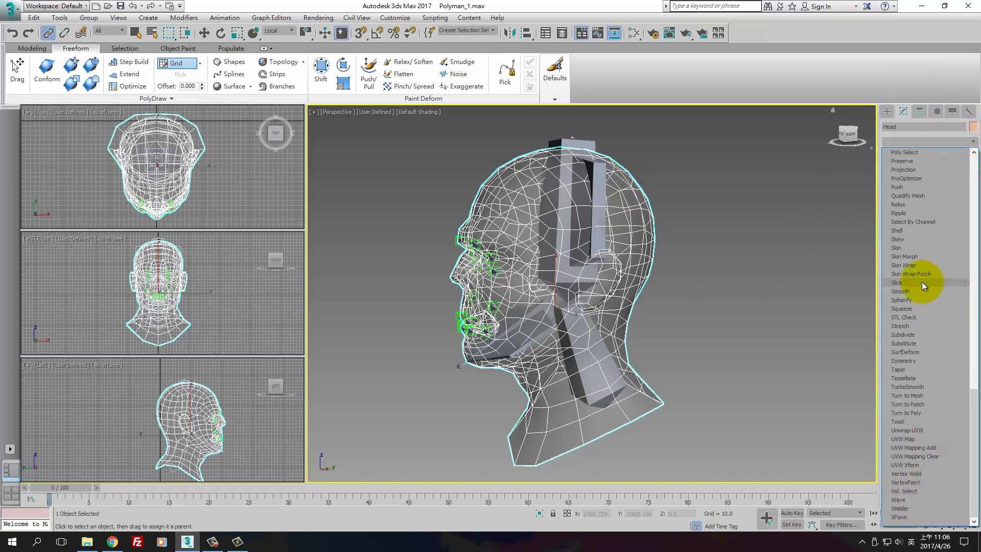
click(903, 247)
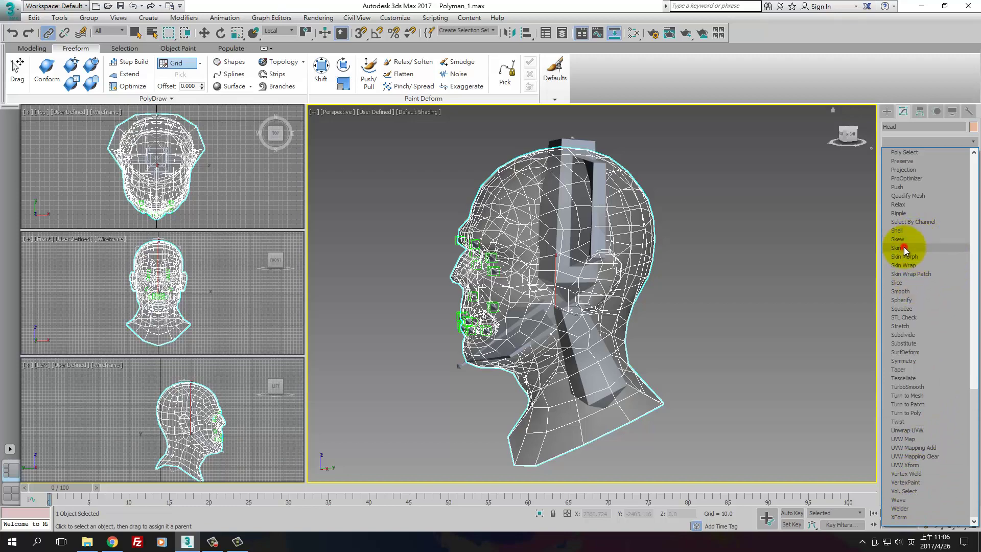
alt+middle_drag(585, 259, 696, 322)
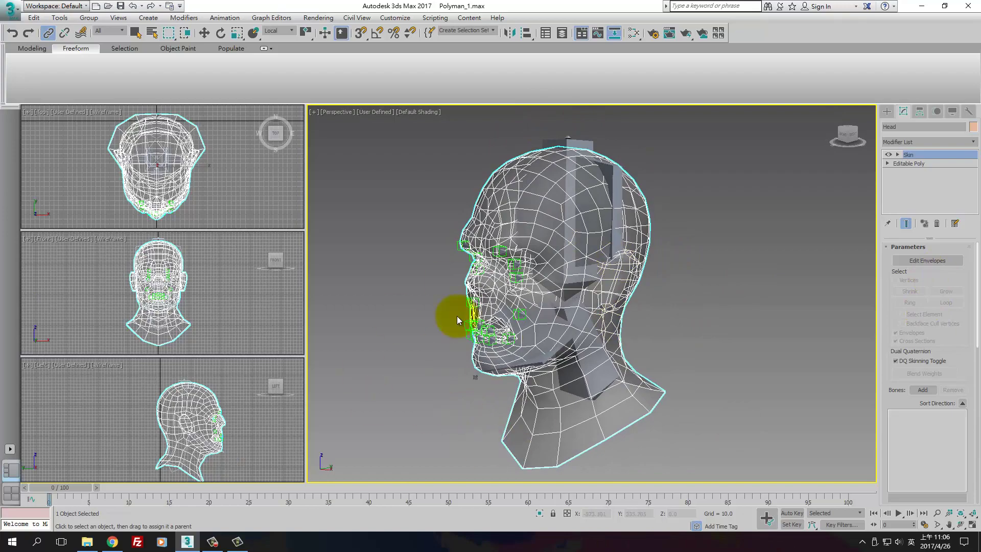
alt+middle_drag(646, 381, 560, 369)
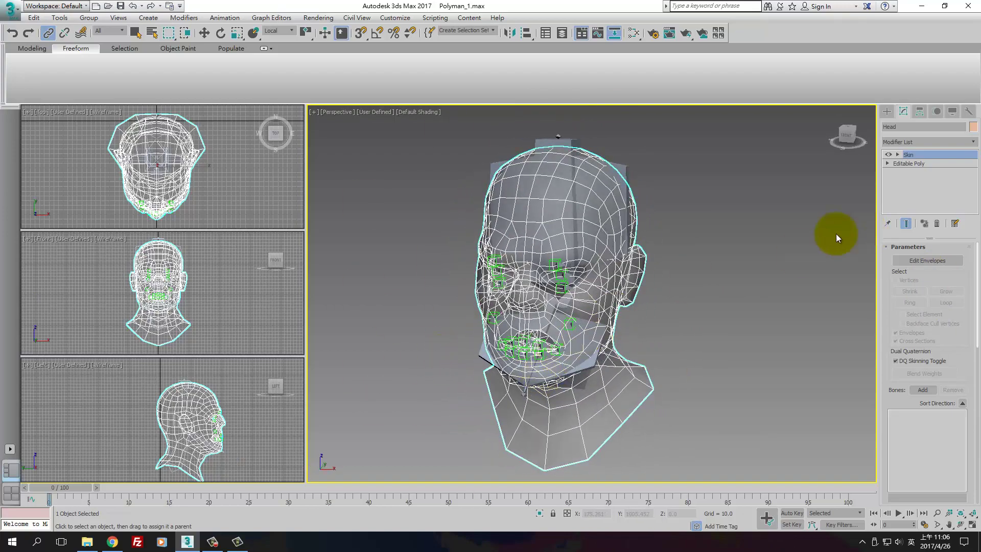